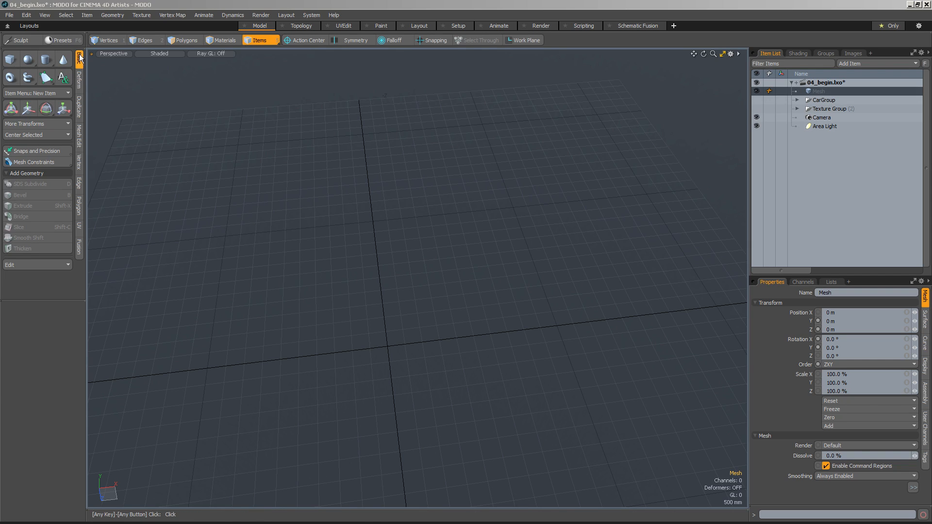
# Draw a cube primitive on the grid near the origin, about 2.66 m by 1.5 m by 2.68 m
pyautogui.click(13, 63)
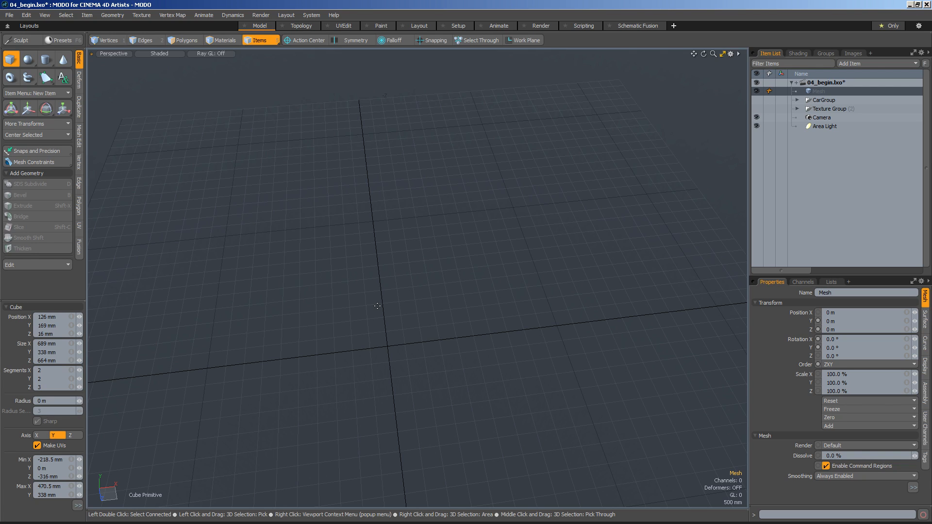
pyautogui.moveTo(344, 305); pyautogui.dragTo(445, 374)
pyautogui.moveTo(392, 336); pyautogui.dragTo(390, 308)
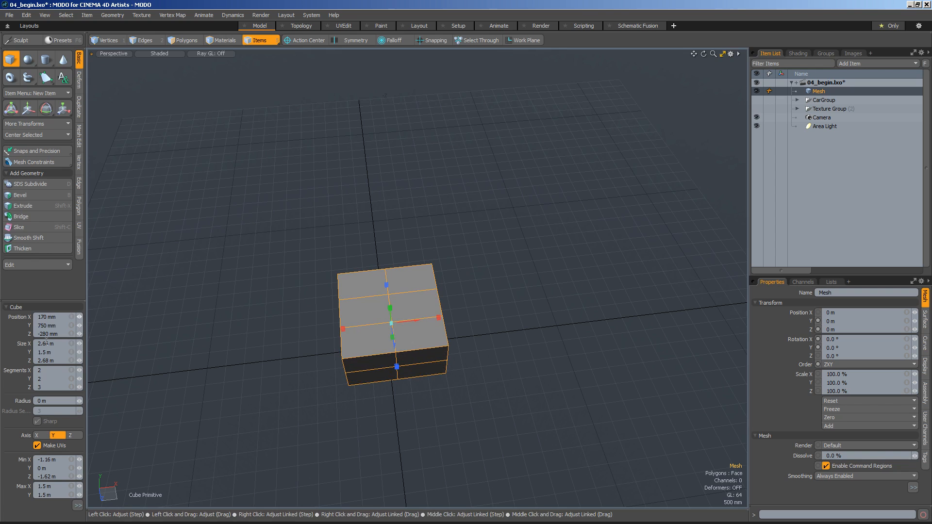
# Set the cube's X and Y segments to 3 and its Y size to 1.4 m
pyautogui.click(79, 370)
pyautogui.click(80, 379)
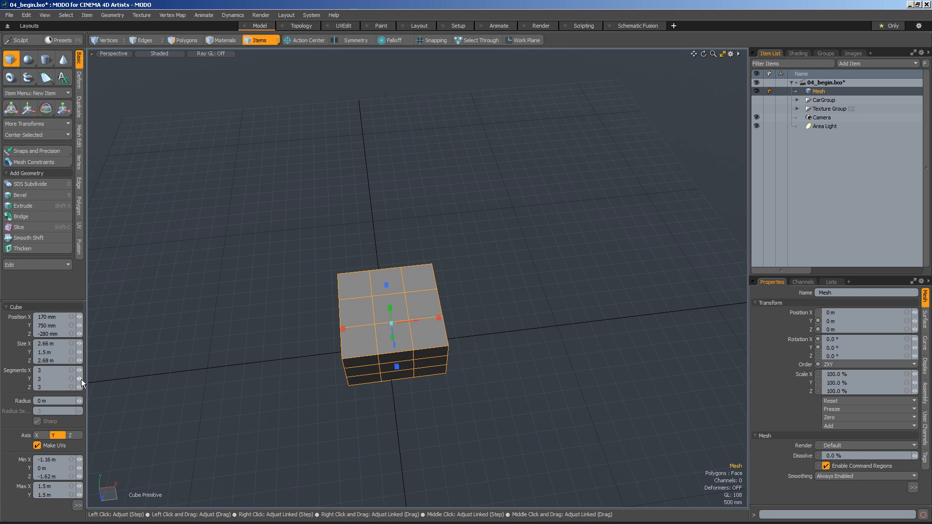
pyautogui.click(78, 352)
pyautogui.moveTo(78, 352); pyautogui.dragTo(79, 352)
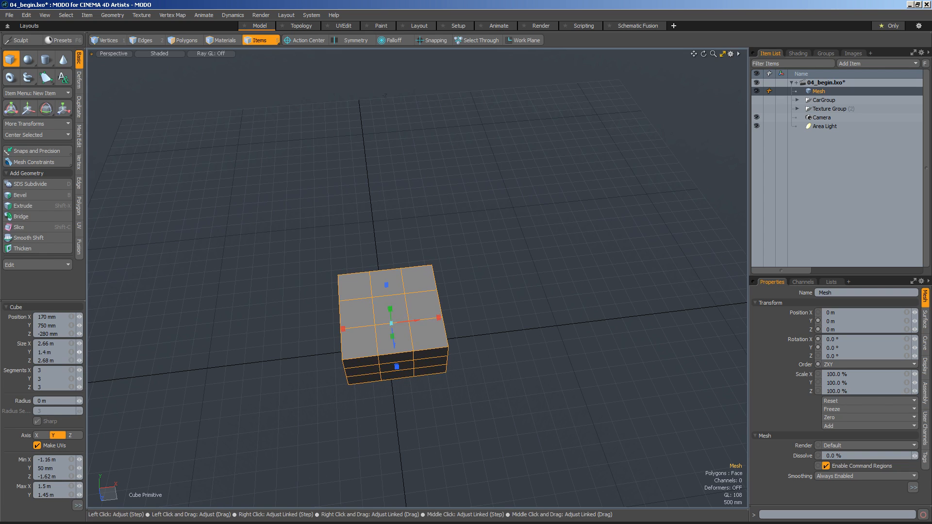
# Resize the cube with its side handles to about 2.58 m in X and 2.82 m in Z
pyautogui.moveTo(346, 332)
pyautogui.mouseDown()
pyautogui.moveTo(357, 331)
pyautogui.moveTo(330, 331)
pyautogui.mouseUp()
pyautogui.moveTo(442, 321); pyautogui.dragTo(426, 320)
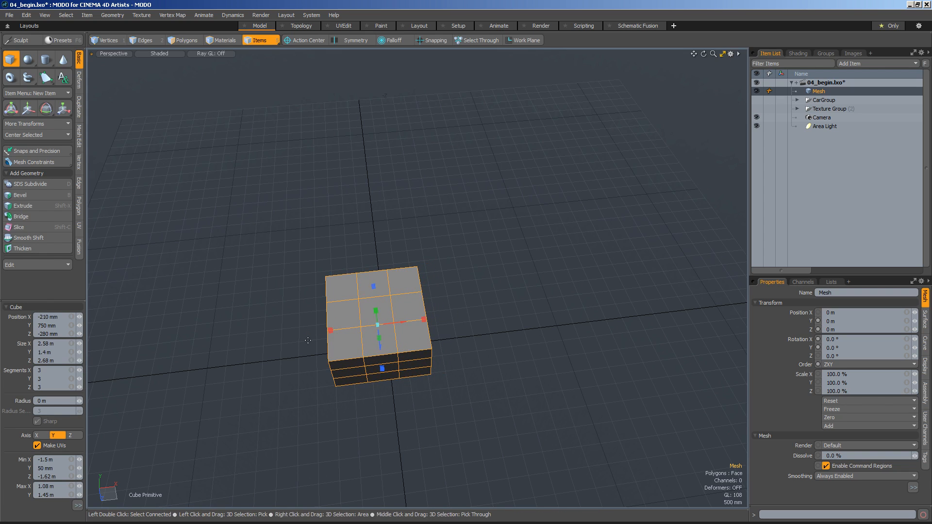
pyautogui.moveTo(382, 369)
pyautogui.mouseDown()
pyautogui.moveTo(384, 381)
pyautogui.moveTo(382, 373)
pyautogui.mouseUp()
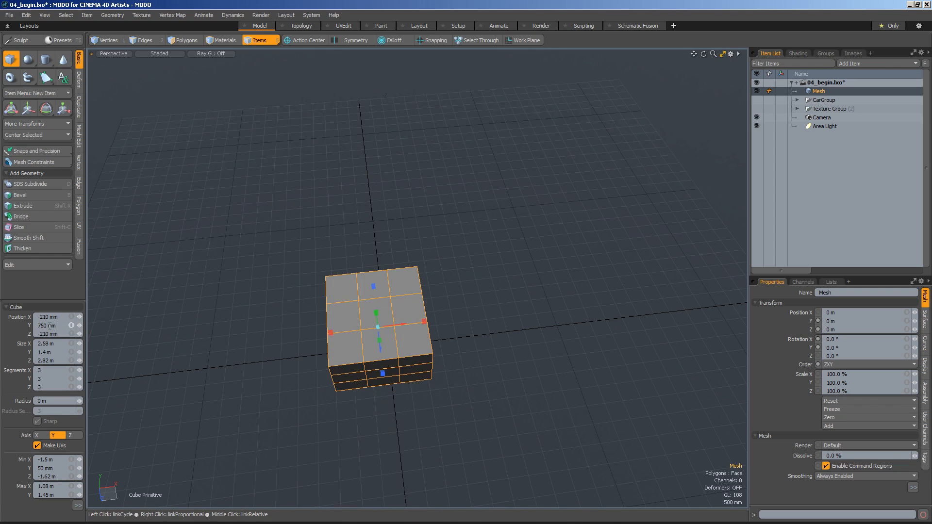
# Set the cube primitive's X, Y and Z position to 0 and finish the Cube tool
pyautogui.moveTo(57, 318); pyautogui.dragTo(3, 300)
pyautogui.write('0')
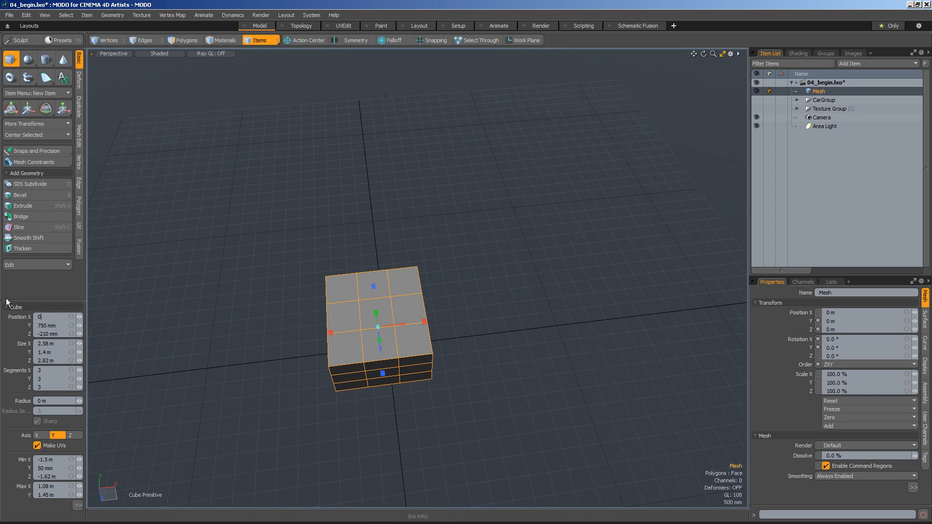
pyautogui.press('Tab')
pyautogui.write('0')
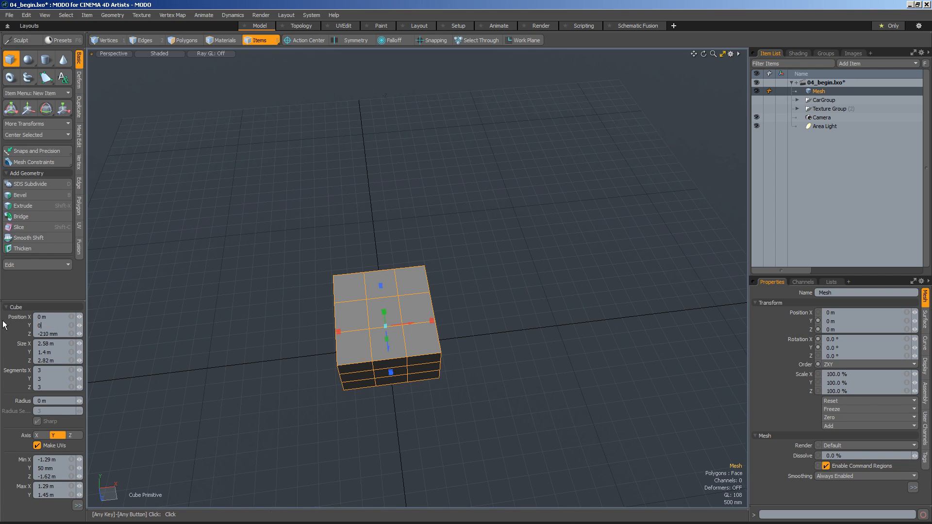
pyautogui.press('Tab')
pyautogui.write('0')
pyautogui.press('Return')
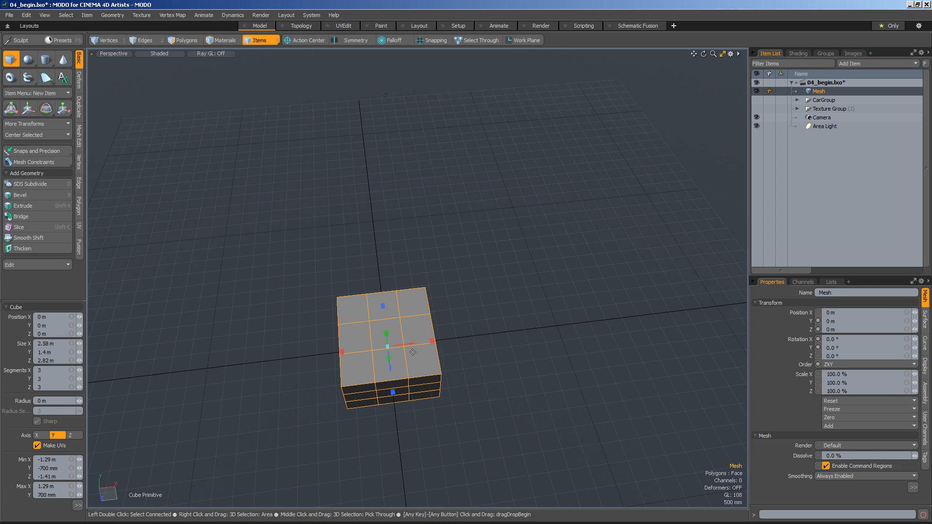
pyautogui.press('space')
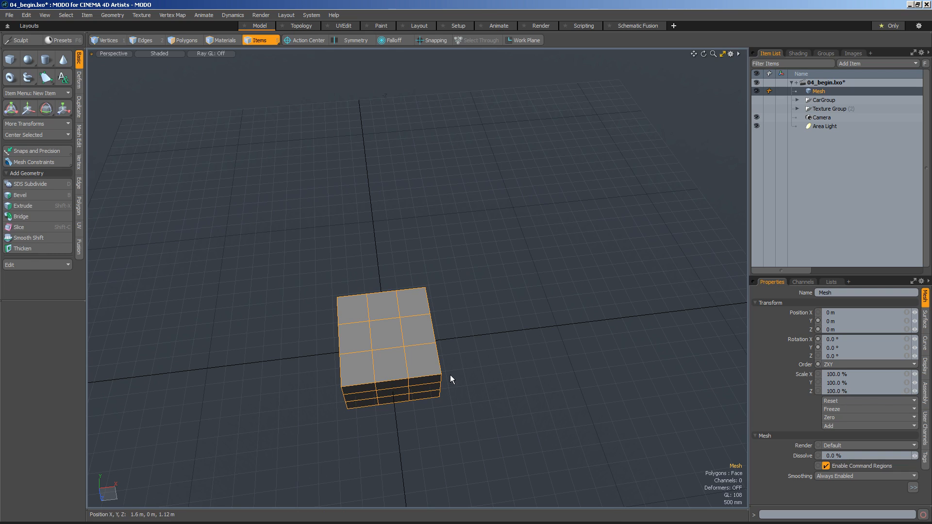
# Rename the Mesh item as Cube
pyautogui.rightClick(820, 94)
pyautogui.press('Escape')
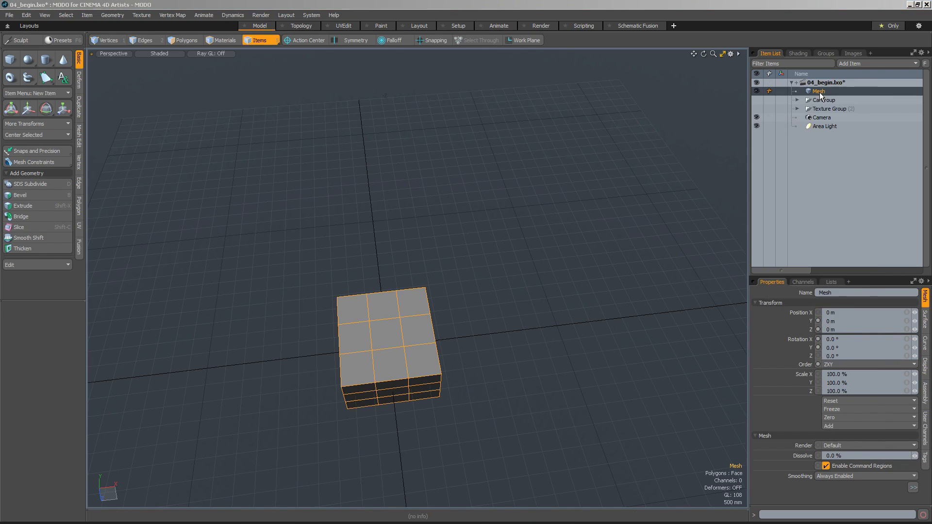
pyautogui.press('F2')
pyautogui.moveTo(319, 230); pyautogui.dragTo(582, 188)
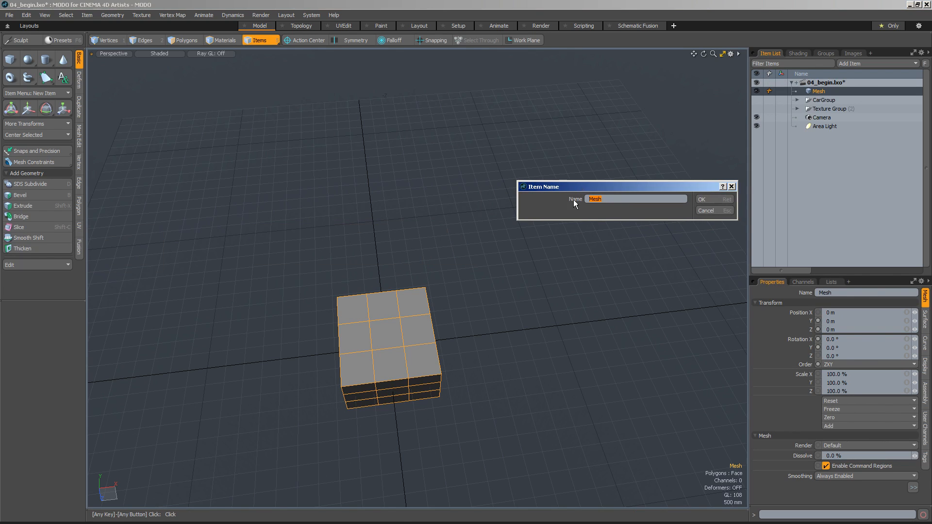
pyautogui.write('Cube')
pyautogui.press('Return')
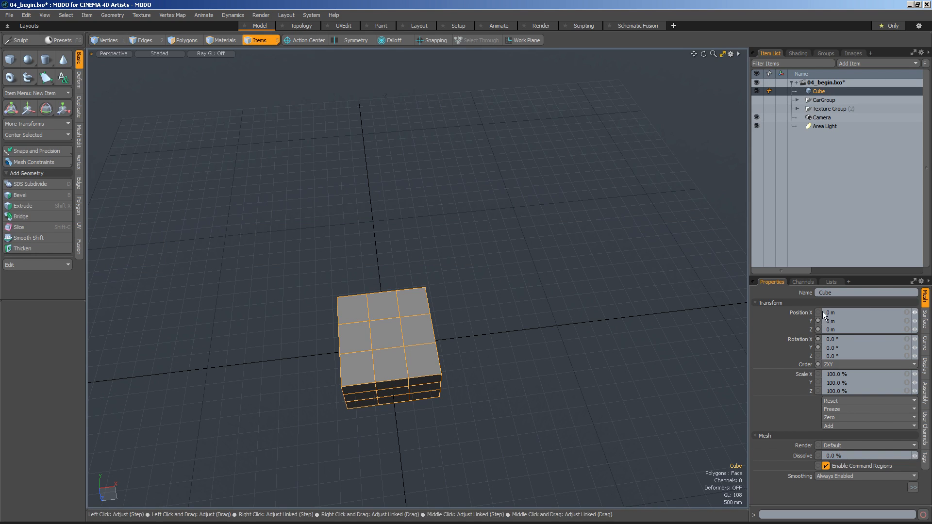
# Move the Cube item to about X 20 mm, Y 1.32 m and rotate it to about X -4.1°, Y 8.6°
pyautogui.press('y')
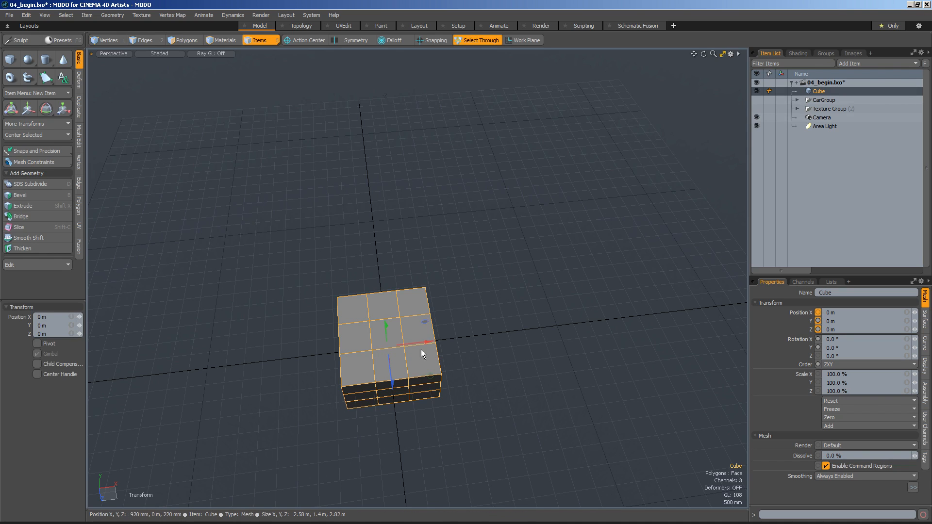
pyautogui.moveTo(423, 343); pyautogui.dragTo(454, 343)
pyautogui.moveTo(387, 329); pyautogui.dragTo(384, 296)
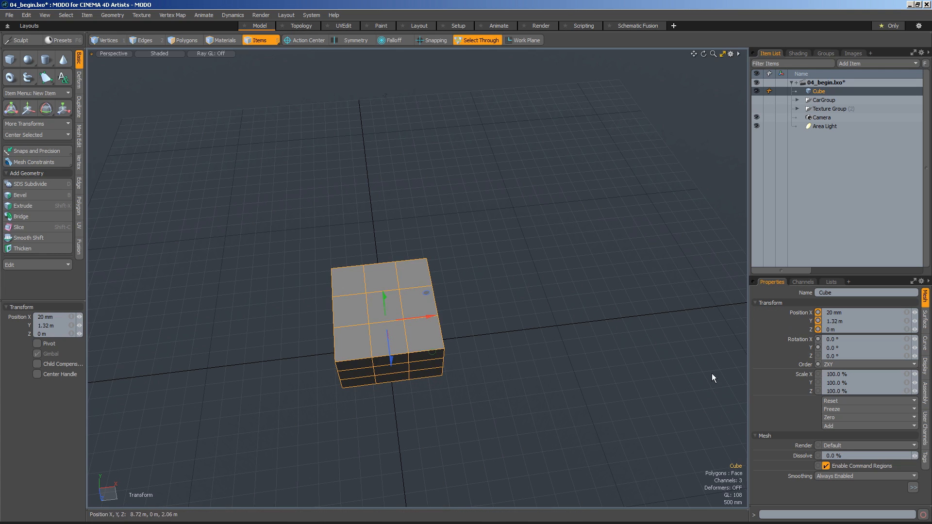
pyautogui.press('e')
pyautogui.moveTo(391, 336); pyautogui.dragTo(421, 357)
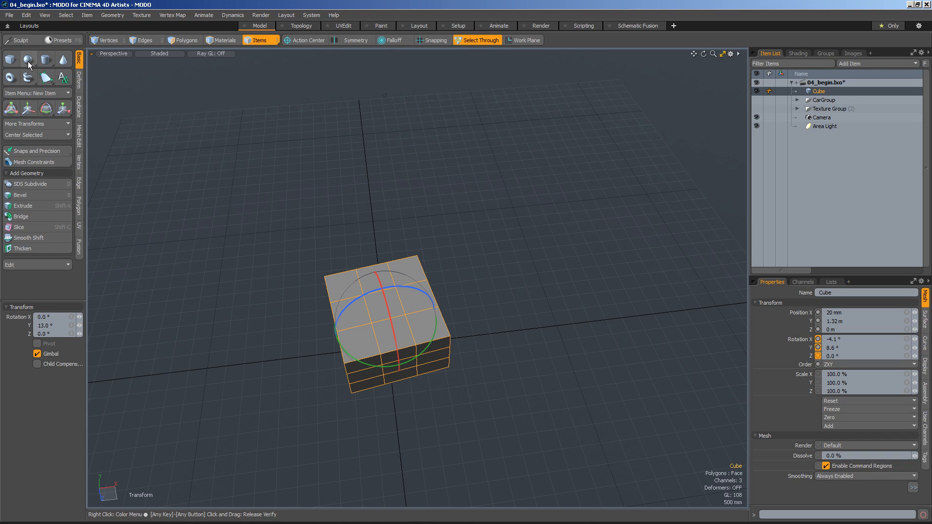
# Add a unit sphere at the mesh's origin within the Cube item and view both shapes from a lower angle
pyautogui.press('ctrl')
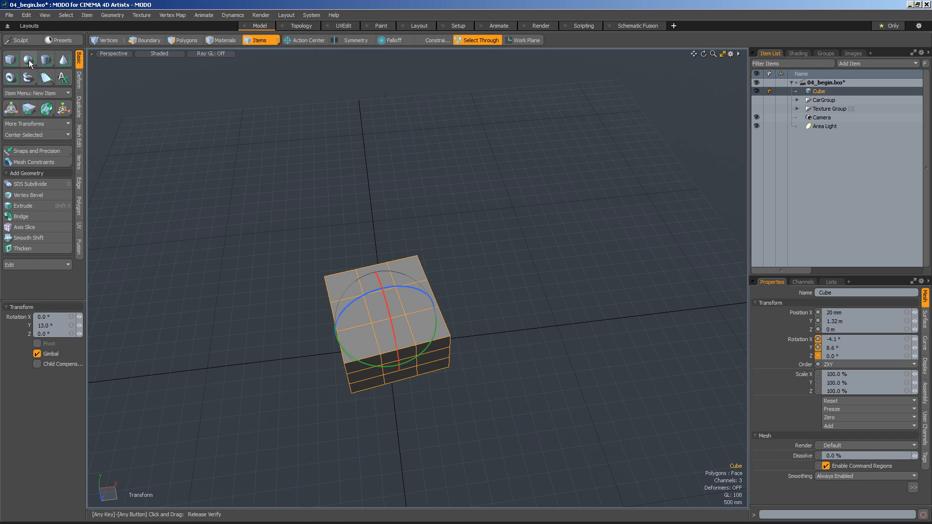
pyautogui.keyDown('ctrl'); pyautogui.click(28, 59); pyautogui.keyUp('ctrl')
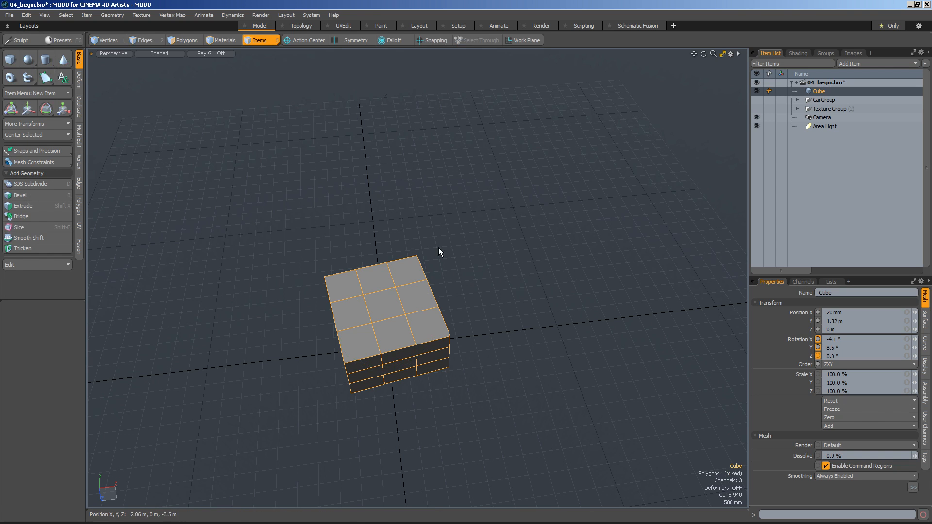
pyautogui.keyDown('alt'); pyautogui.moveTo(479, 350); pyautogui.dragTo(422, 392); pyautogui.keyUp('alt')
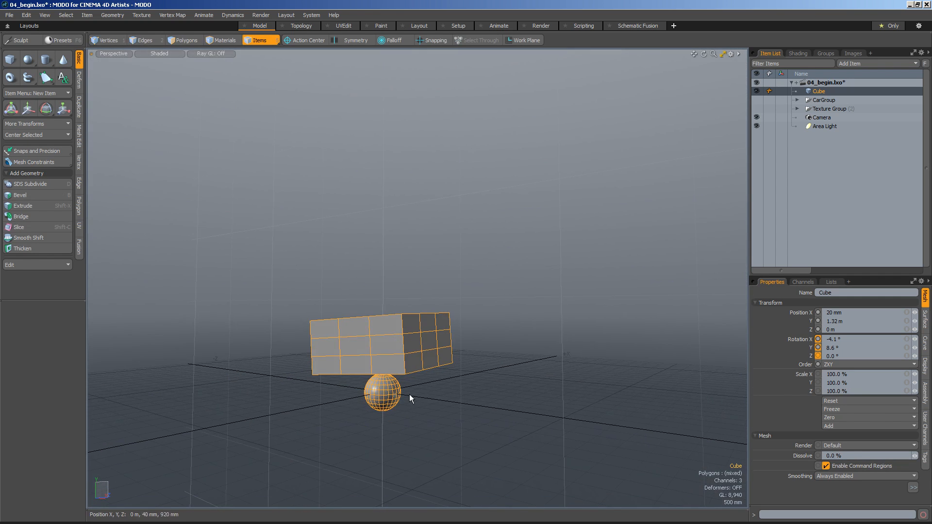
pyautogui.scroll(3, 418, 394)
# Move the Cube item, with its box and sphere, along Z to about -120 mm
pyautogui.press('w')
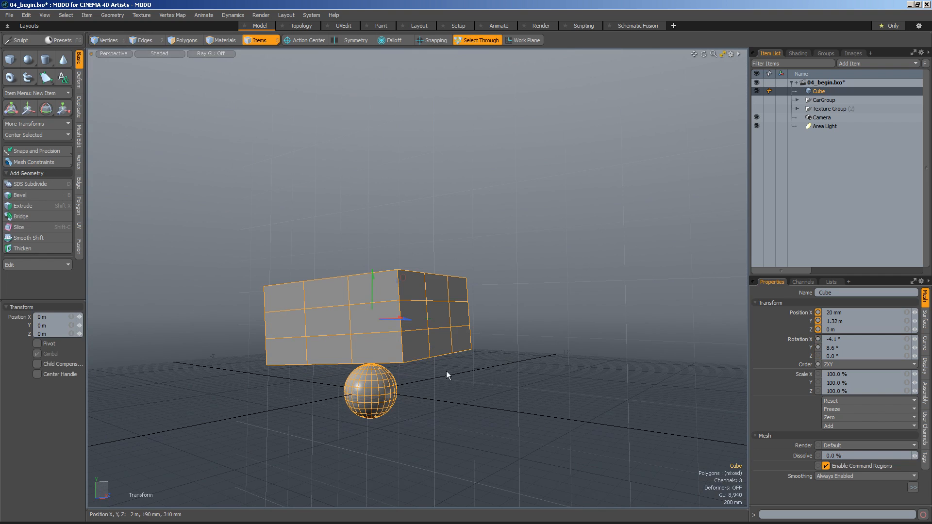
pyautogui.moveTo(407, 320); pyautogui.dragTo(452, 320)
pyautogui.hotkey('ctrl', 'z')
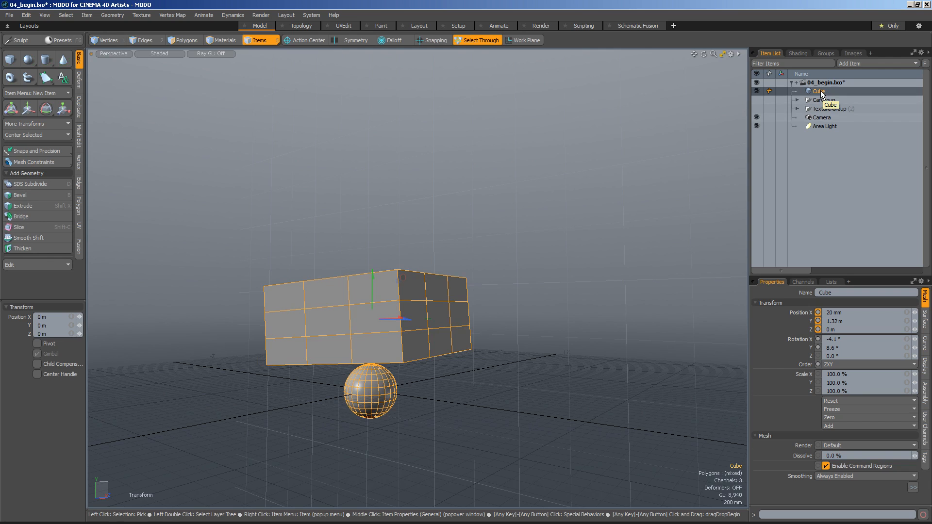
pyautogui.moveTo(409, 318)
pyautogui.mouseDown()
pyautogui.moveTo(358, 318)
pyautogui.moveTo(399, 318)
pyautogui.mouseUp()
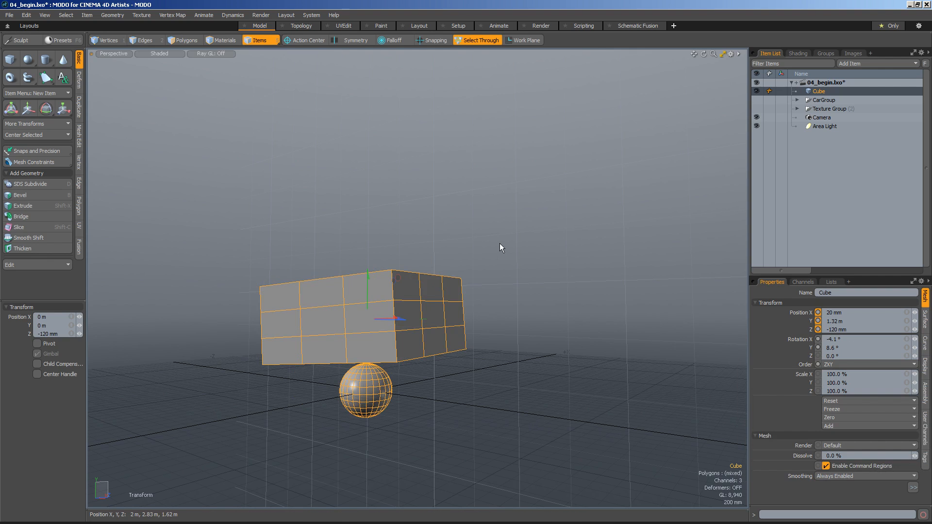
# Switch through the vertex, edge and polygon selection modes, return to item selection and deselect the Cube item
pyautogui.press('alt')
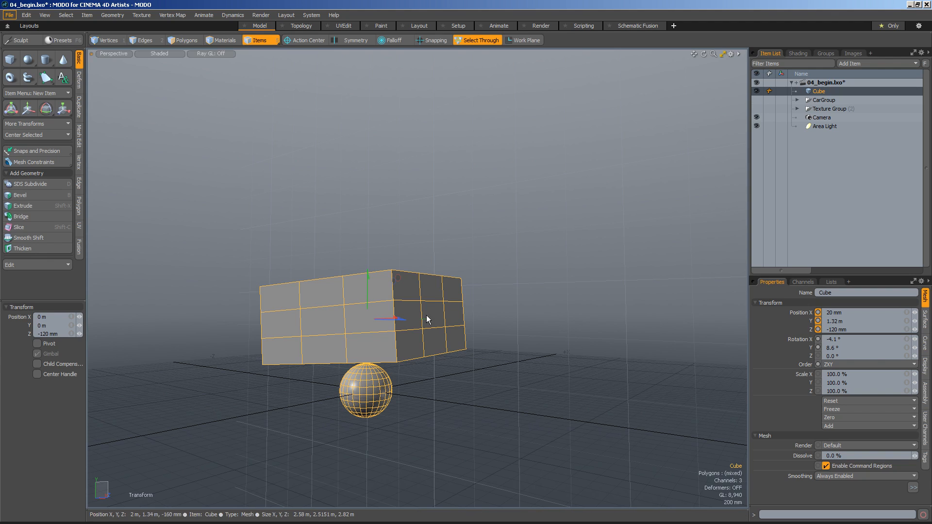
pyautogui.click(109, 41)
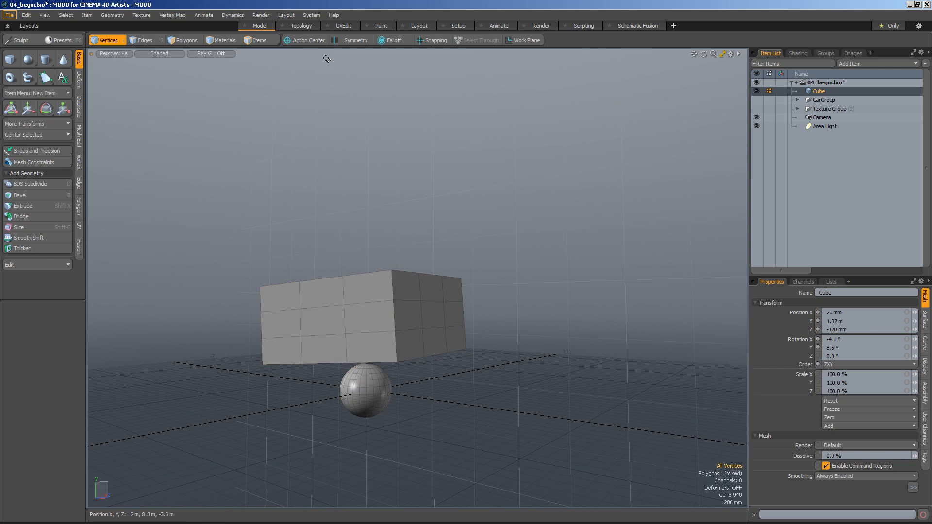
pyautogui.click(150, 39)
pyautogui.click(112, 41)
pyautogui.press('2')
pyautogui.press('3')
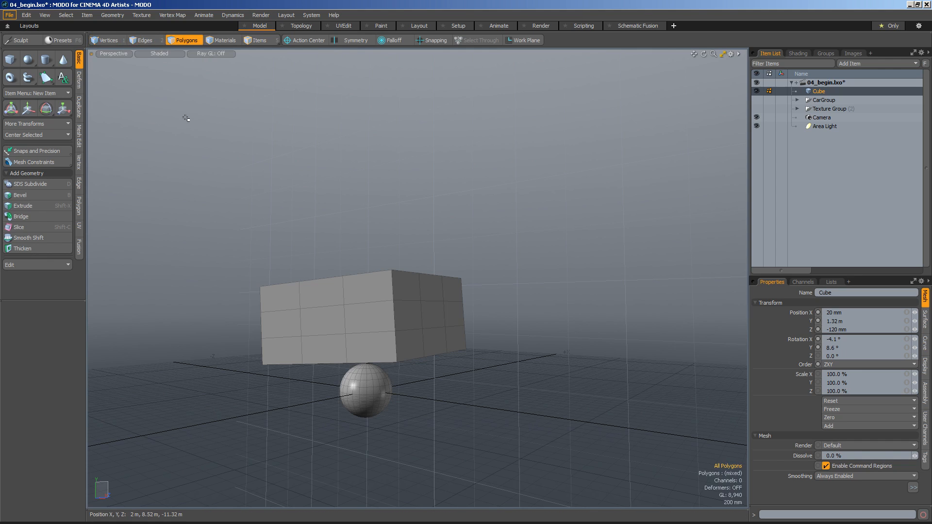
pyautogui.click(267, 38)
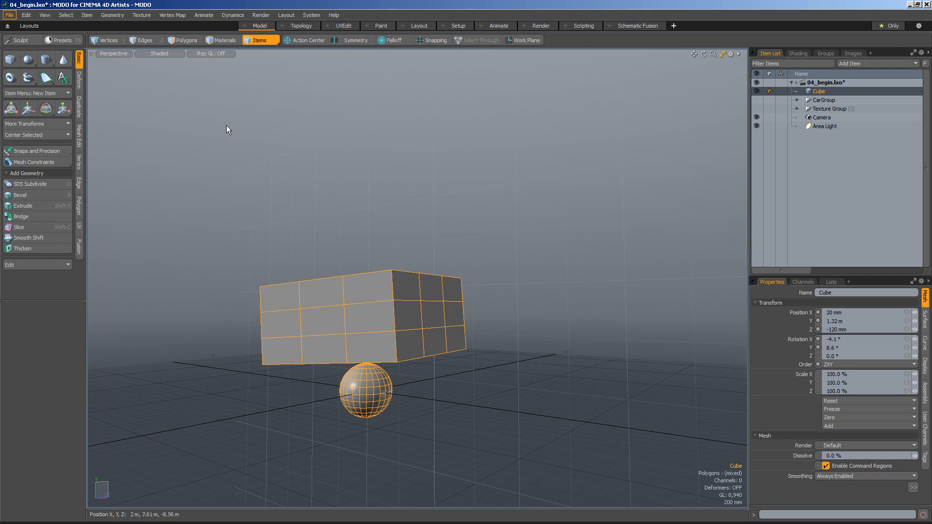
pyautogui.click(226, 125)
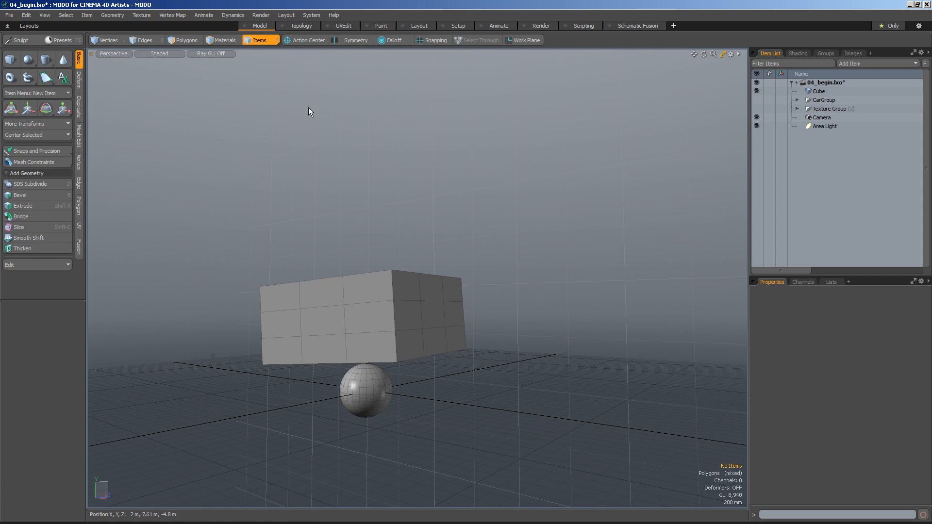
# Cycle repeatedly through the vertex, edge and polygon selection modes, ending in edge selection
pyautogui.press('3')
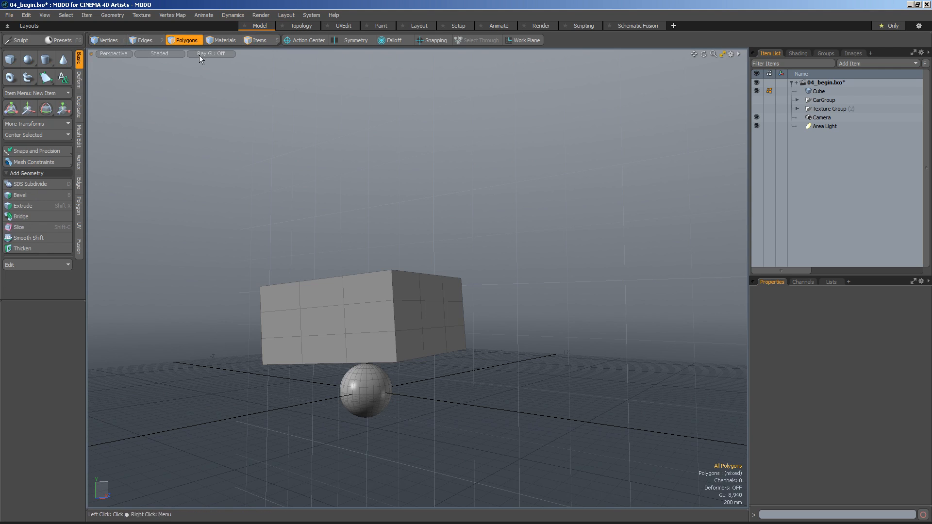
pyautogui.press('1')
pyautogui.press('space')
pyautogui.press('space')
pyautogui.press('space')
pyautogui.press('space')
pyautogui.press('space')
pyautogui.press('space')
pyautogui.press('space')
pyautogui.press('space')
pyautogui.press('space')
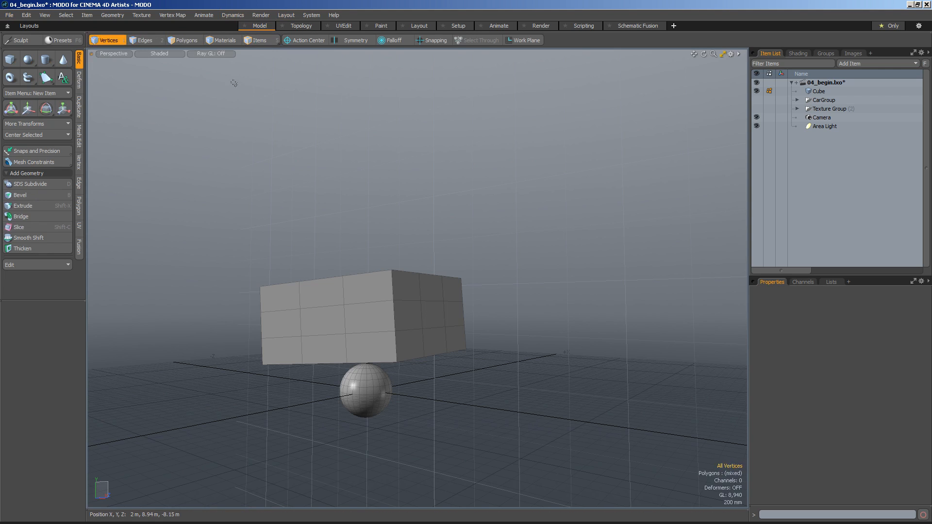
pyautogui.press('space')
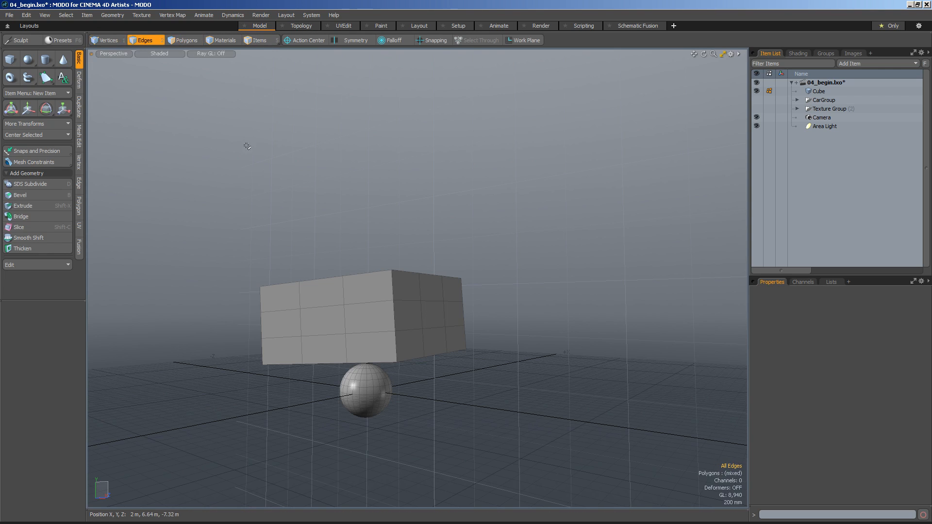
# Pick sample edges, polygons and a vertex on the box in their respective selection modes
pyautogui.click(321, 281)
pyautogui.click(331, 307)
pyautogui.press('space')
pyautogui.click(313, 353)
pyautogui.click(281, 324)
pyautogui.press('space')
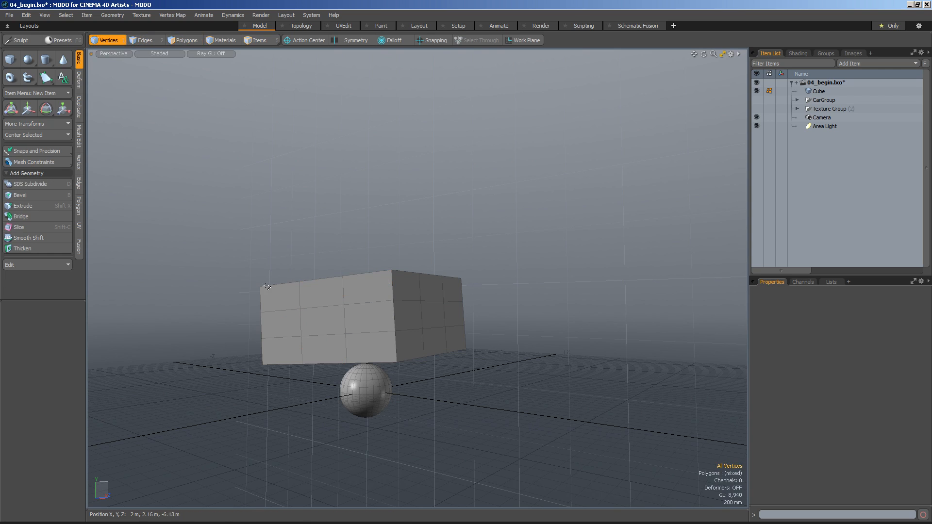
pyautogui.click(300, 282)
# Select all connected polygons of the sphere and move them about 3.01 m along Z, away from the box
pyautogui.press('space')
pyautogui.click(369, 386)
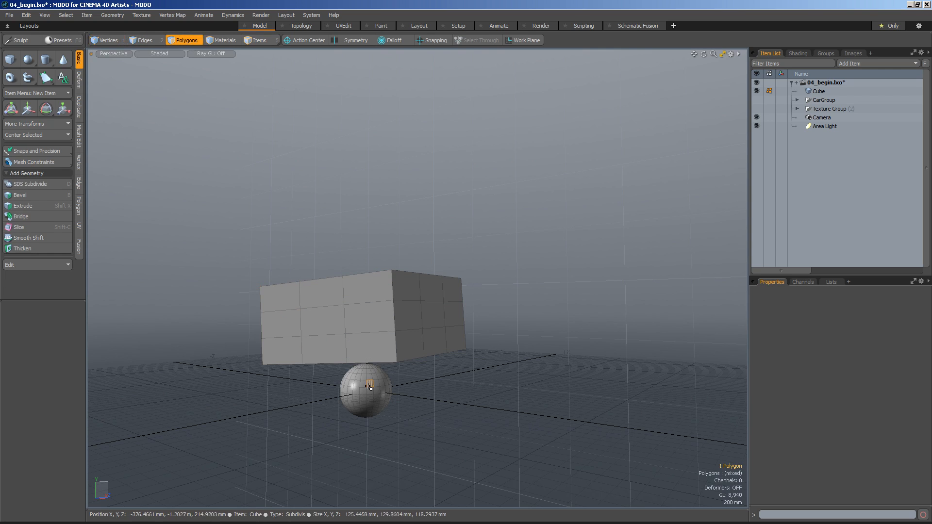
pyautogui.doubleClick(369, 386)
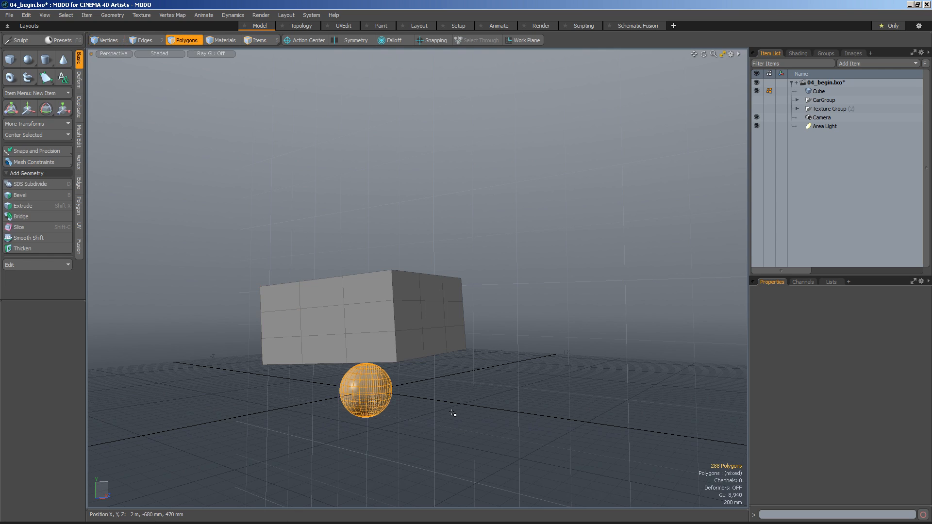
pyautogui.press('w')
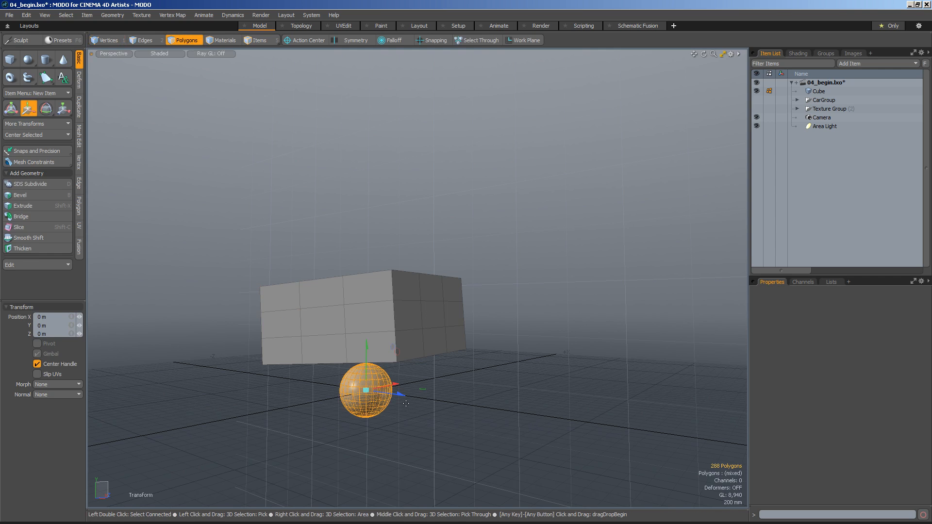
pyautogui.moveTo(399, 399); pyautogui.dragTo(566, 418)
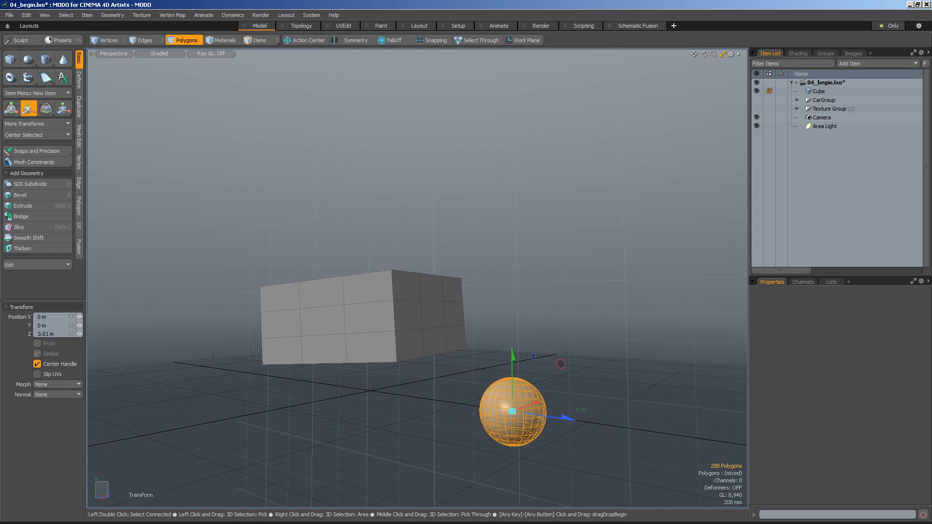
# Move the selected sphere polygons up about 3.43 m along Y and deselect them
pyautogui.moveTo(511, 363); pyautogui.dragTo(510, 141)
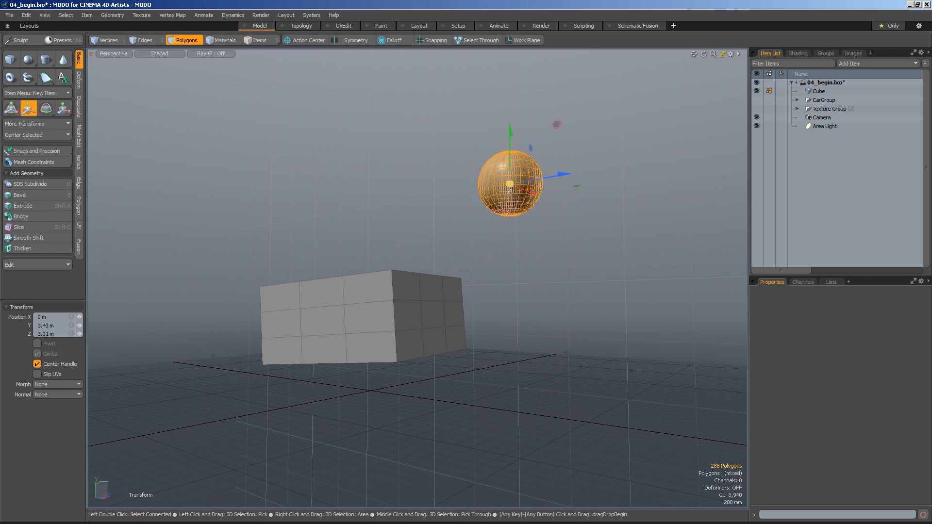
pyautogui.press('space')
pyautogui.click(530, 258)
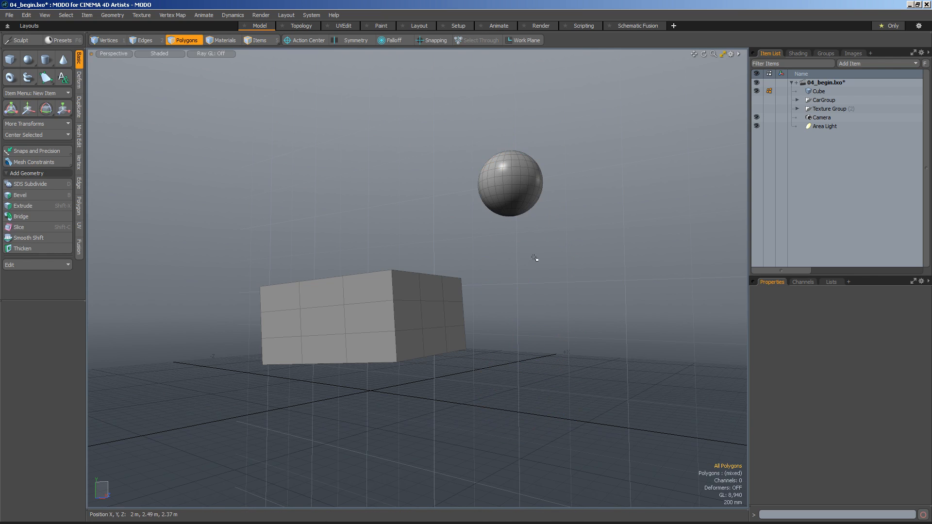
# Select the whole Cube item in item mode and switch through the combined transform, rotate and scale tools
pyautogui.click(256, 40)
pyautogui.click(507, 169)
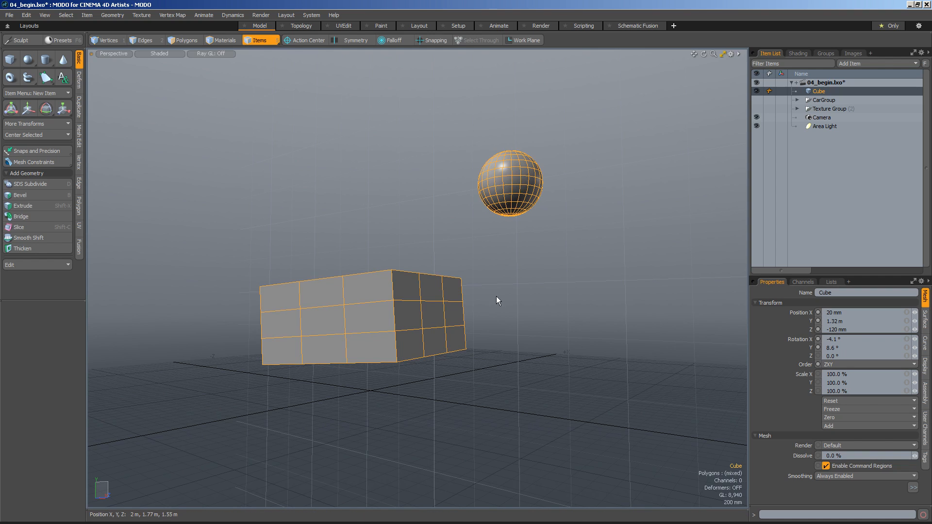
pyautogui.press('y')
pyautogui.press('e')
pyautogui.press('r')
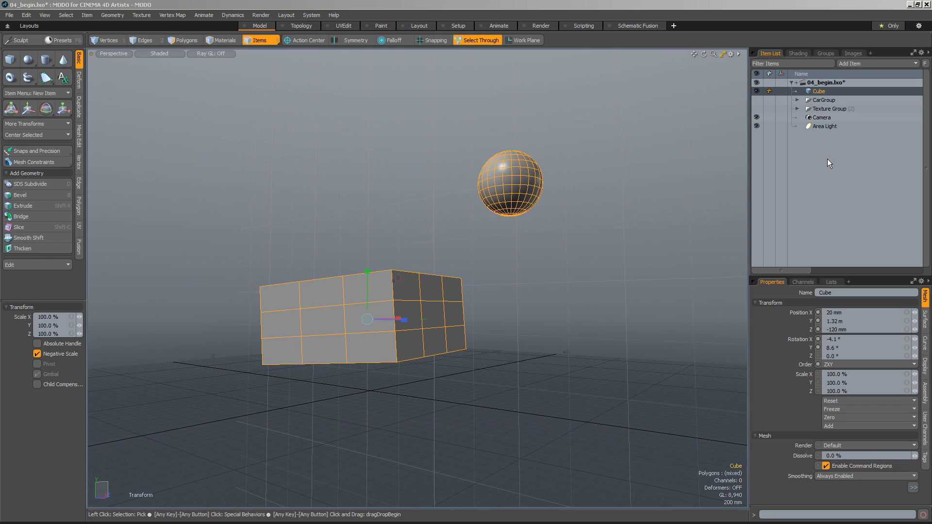
# Add a new empty mesh item, switch to the Cube item and reselect the new mesh
pyautogui.click(882, 63)
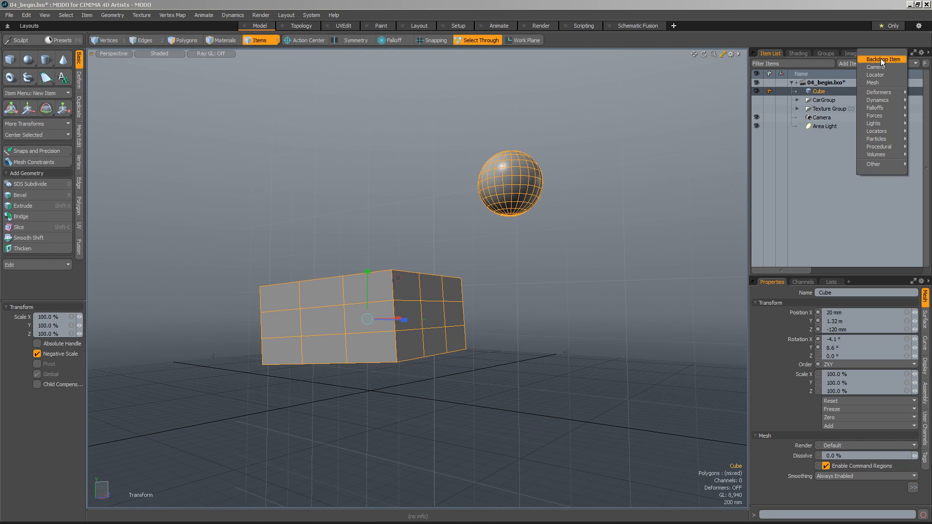
pyautogui.moveTo(879, 92)
pyautogui.click(835, 223)
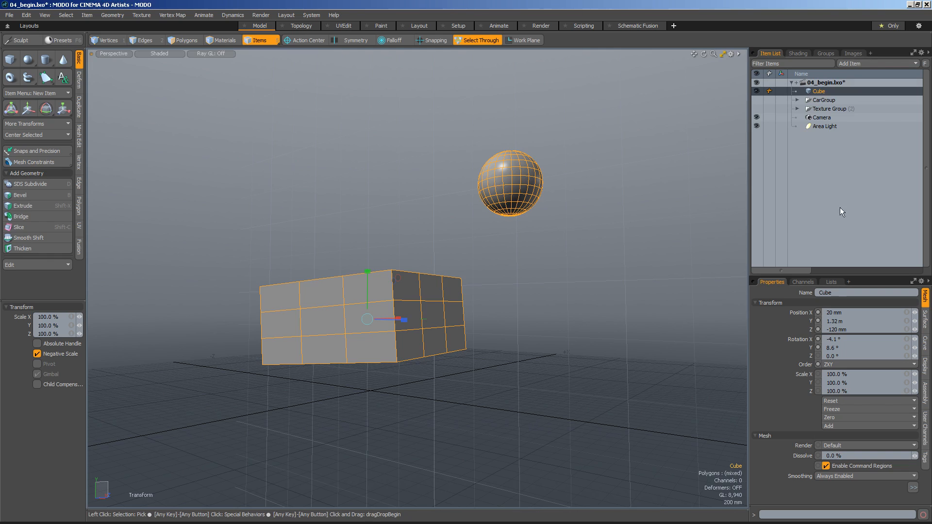
pyautogui.press('n')
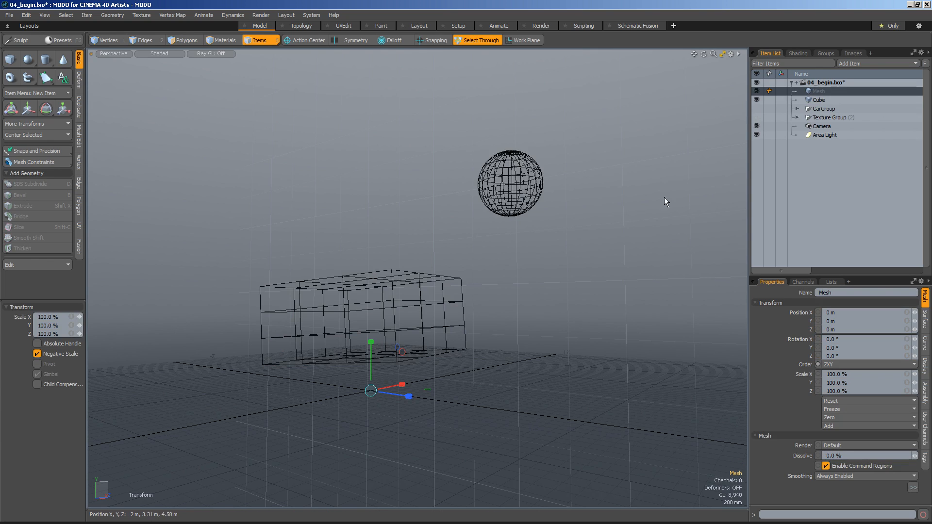
pyautogui.click(823, 100)
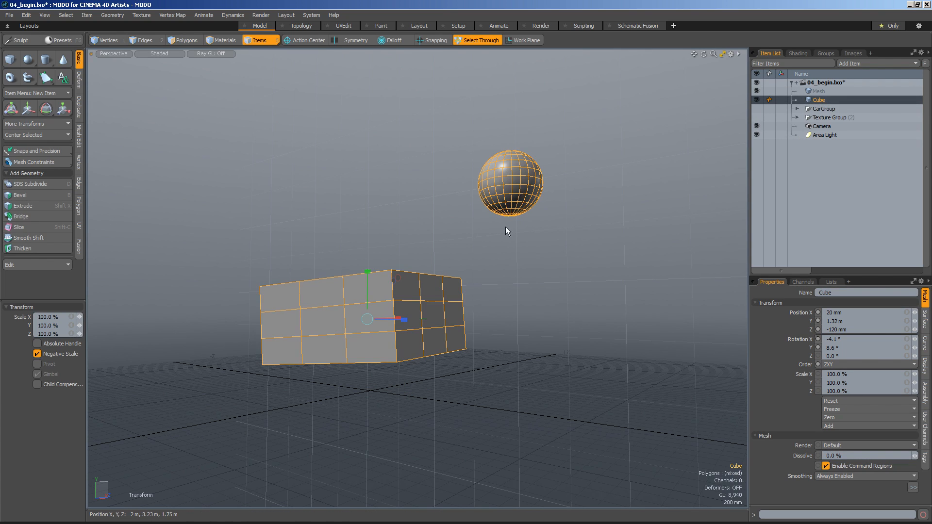
pyautogui.click(835, 91)
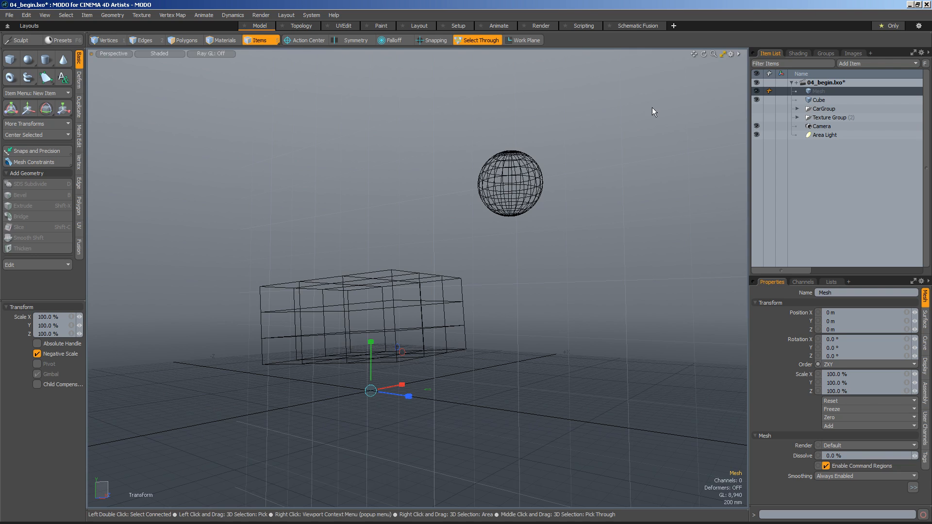
# Set the 3D viewport to display inactive meshes the same as active ones
pyautogui.press('o')
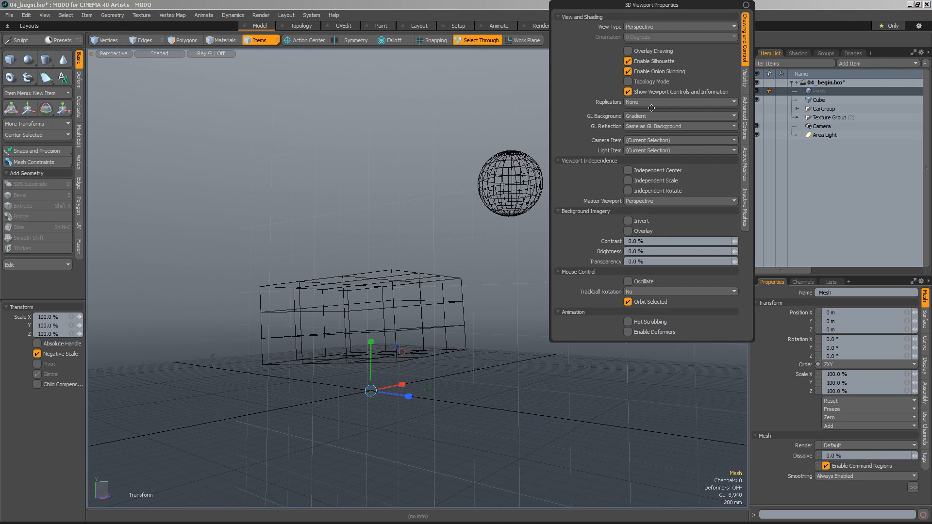
pyautogui.click(745, 204)
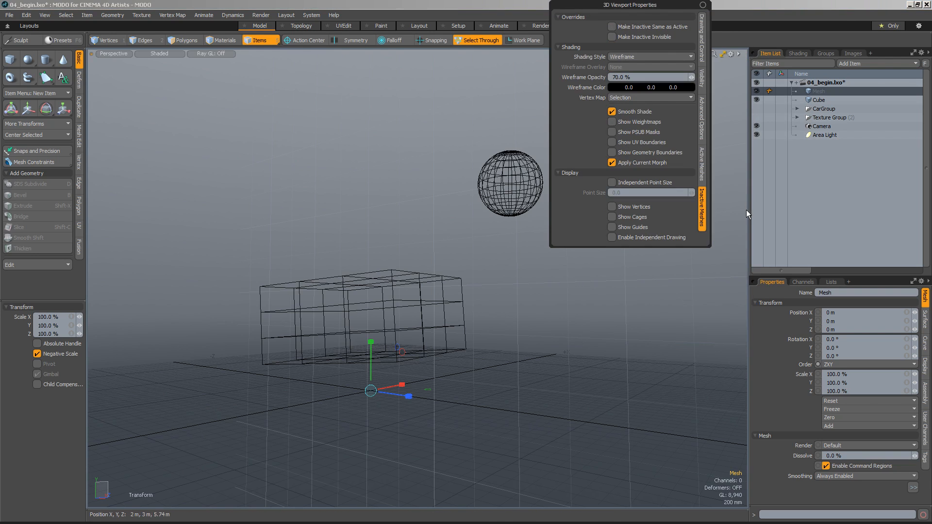
pyautogui.click(612, 26)
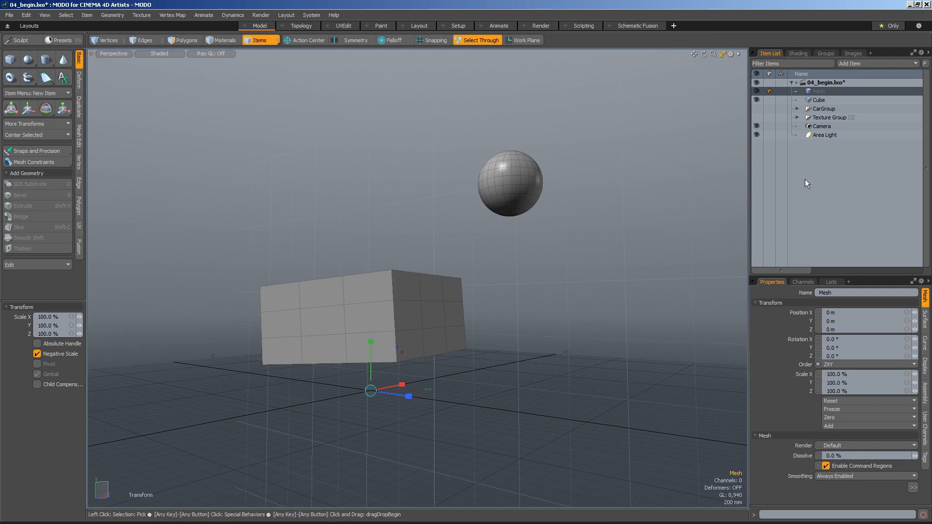
# Alternate between the Cube and empty Mesh items to compare their viewport display, ending on Cube
pyautogui.click(824, 102)
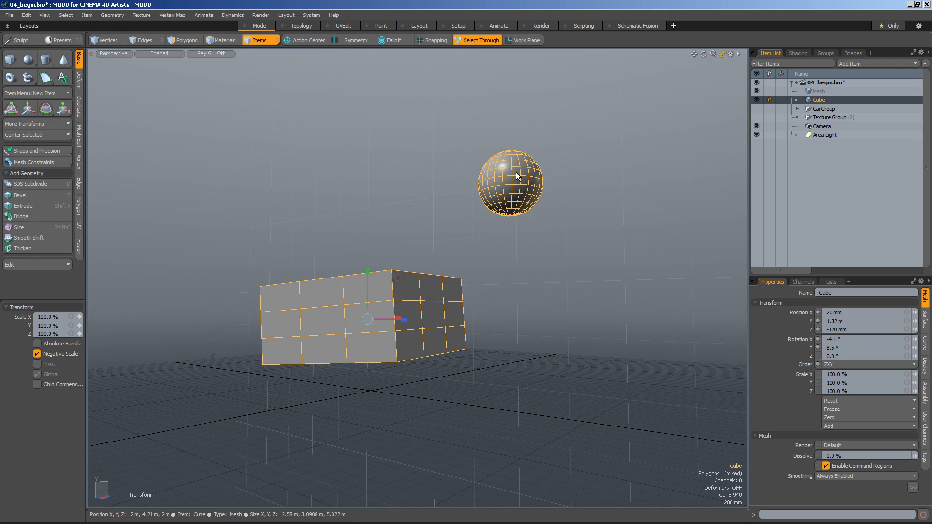
pyautogui.click(814, 91)
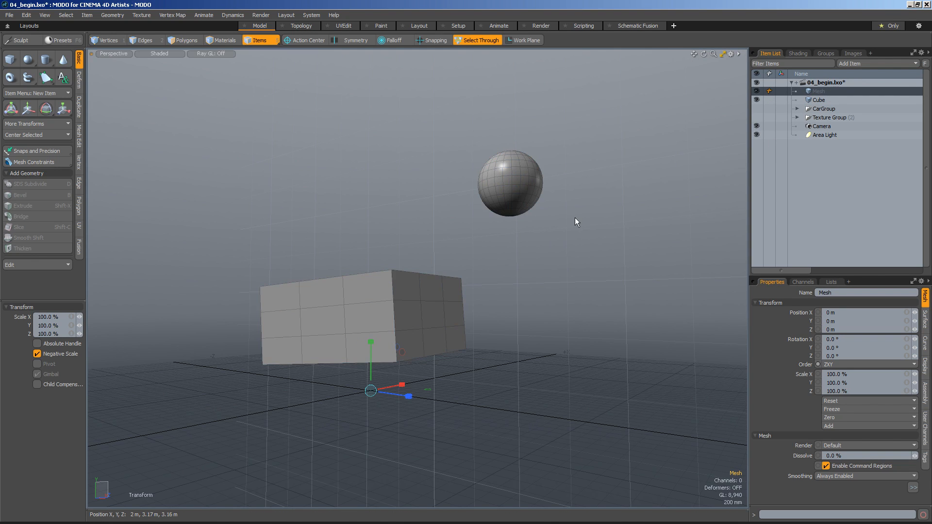
pyautogui.click(822, 100)
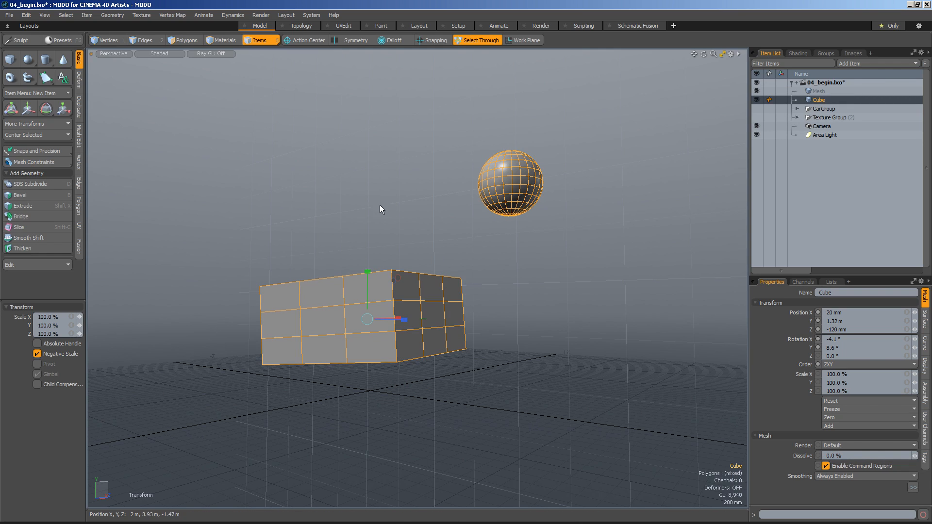
# Cut all the sphere's polygons from the Cube item and paste them into the empty Mesh item
pyautogui.click(185, 41)
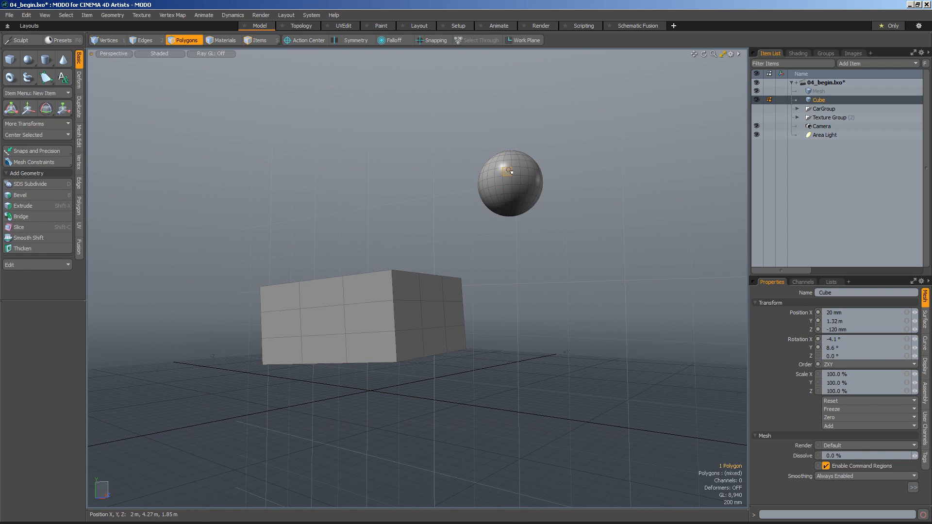
pyautogui.doubleClick(510, 171)
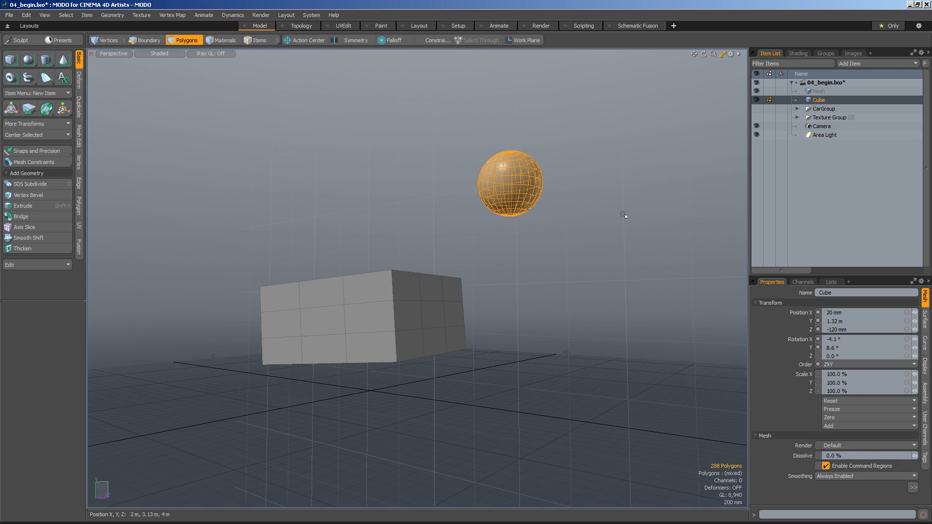
pyautogui.press('Delete')
pyautogui.click(818, 90)
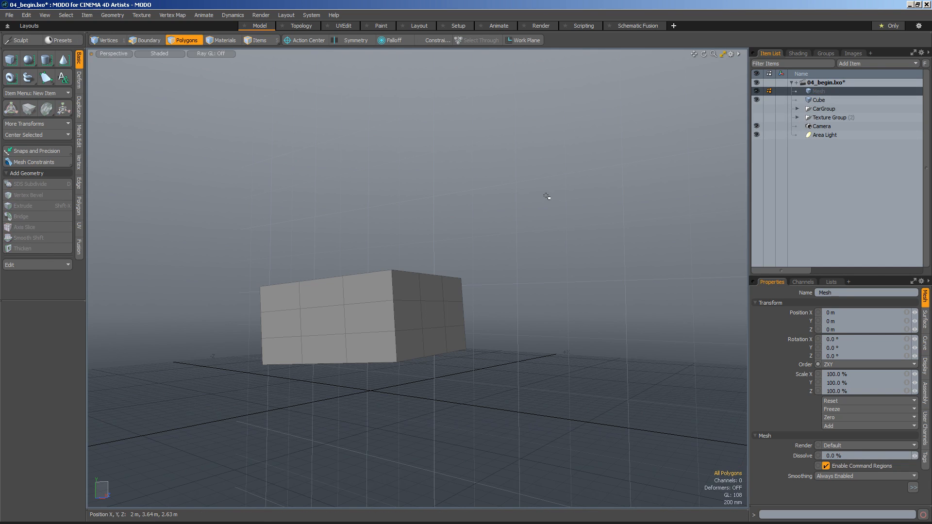
pyautogui.hotkey('ctrl', 'v')
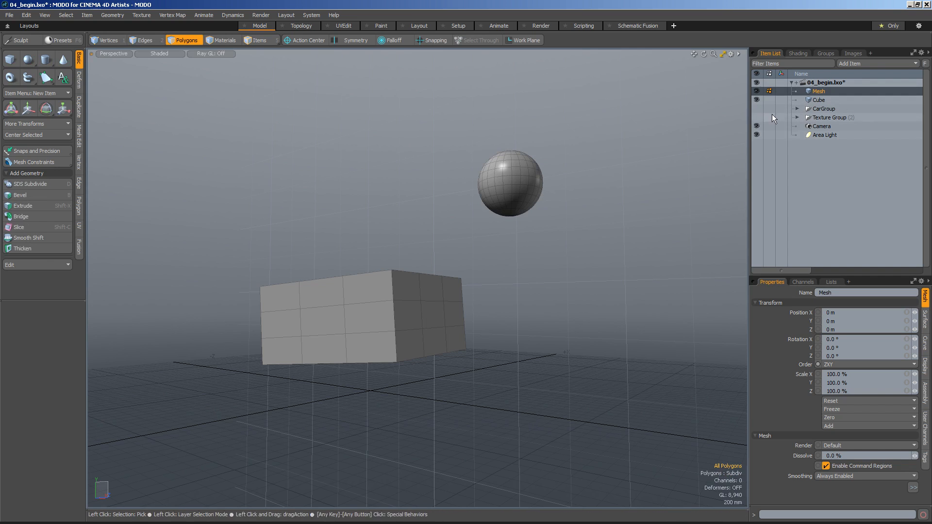
# In item mode, select the Cube and Mesh items in turn to check their geometry, ending on Cube
pyautogui.click(260, 41)
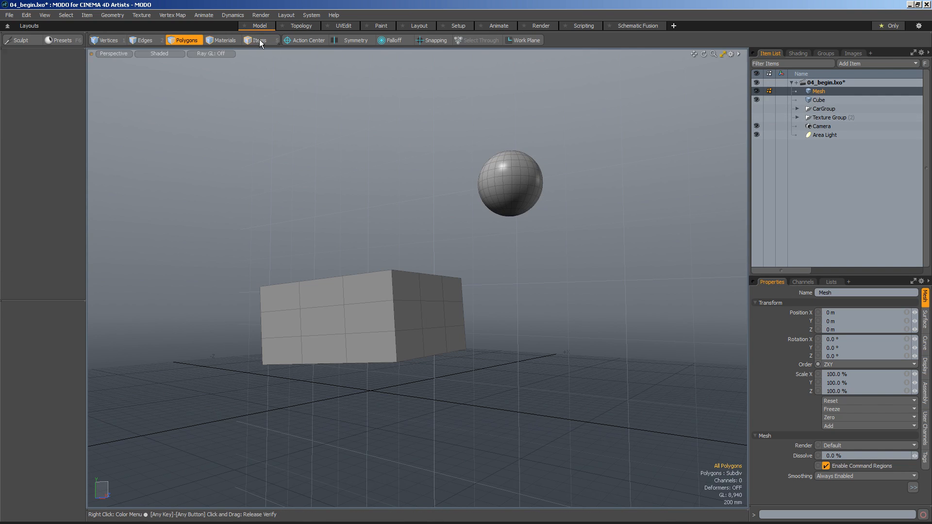
pyautogui.click(819, 99)
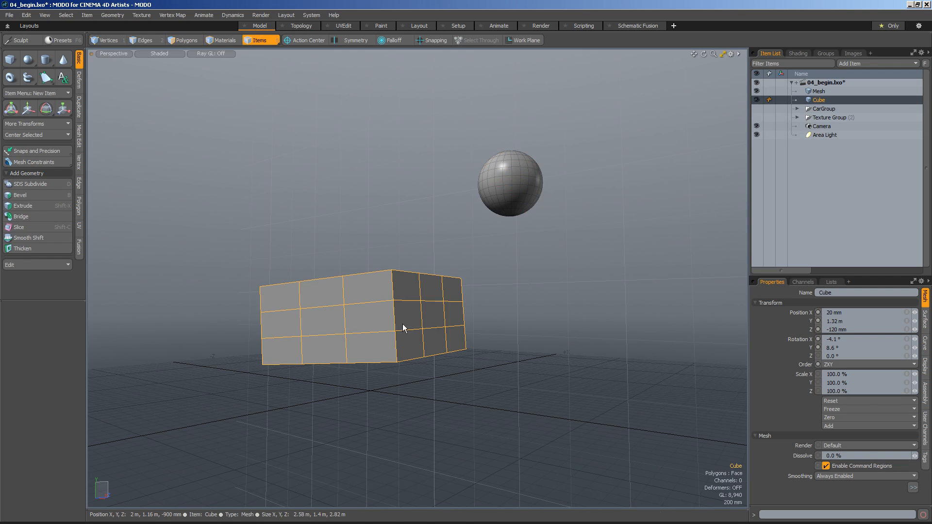
pyautogui.click(829, 91)
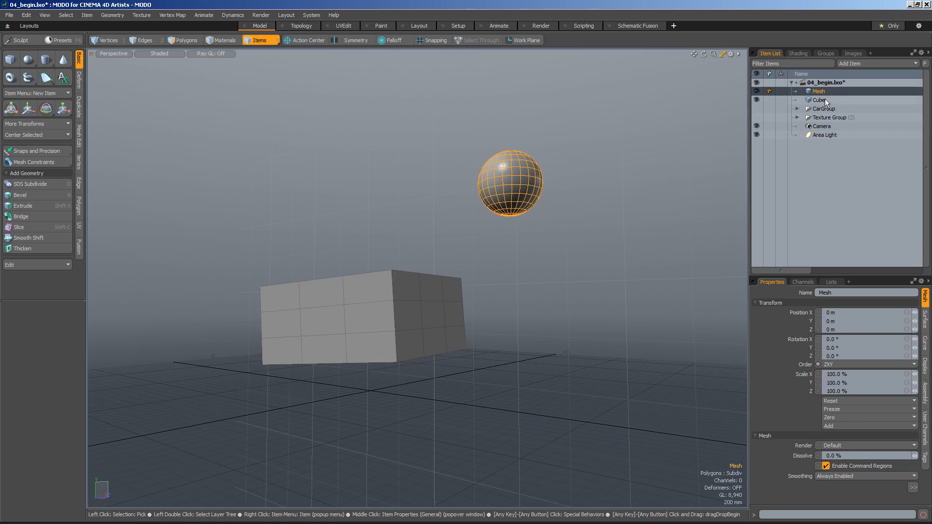
pyautogui.click(826, 100)
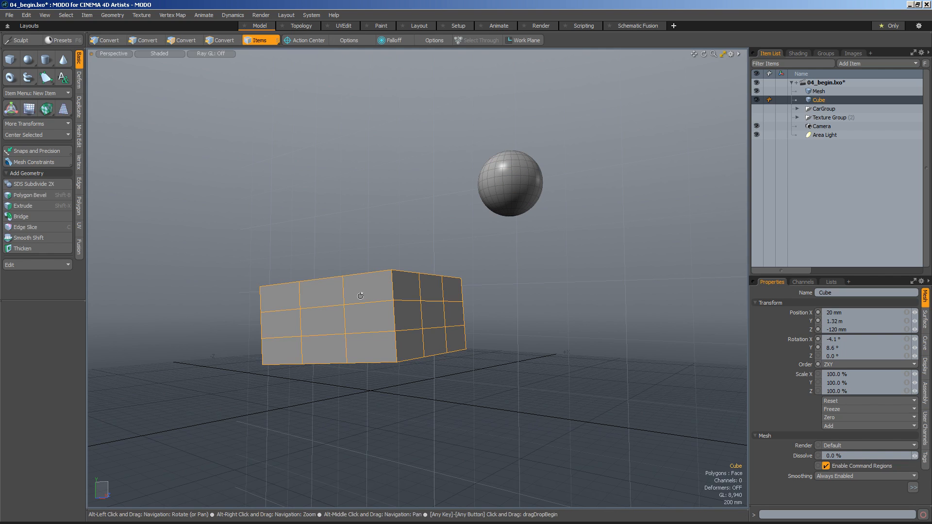
# Create a unit cone at the origin inside the Cube item
pyautogui.keyDown('alt'); pyautogui.moveTo(365, 297); pyautogui.dragTo(456, 351); pyautogui.keyUp('alt')
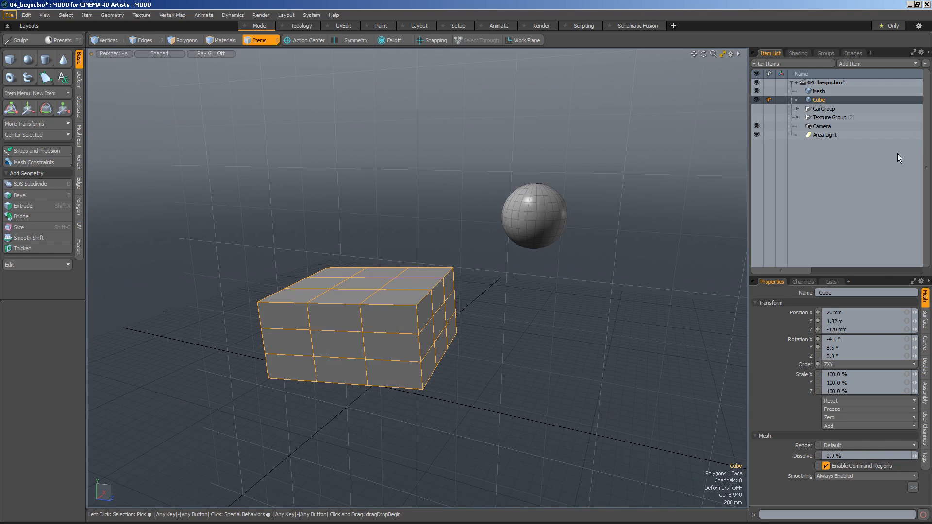
pyautogui.press('ctrl')
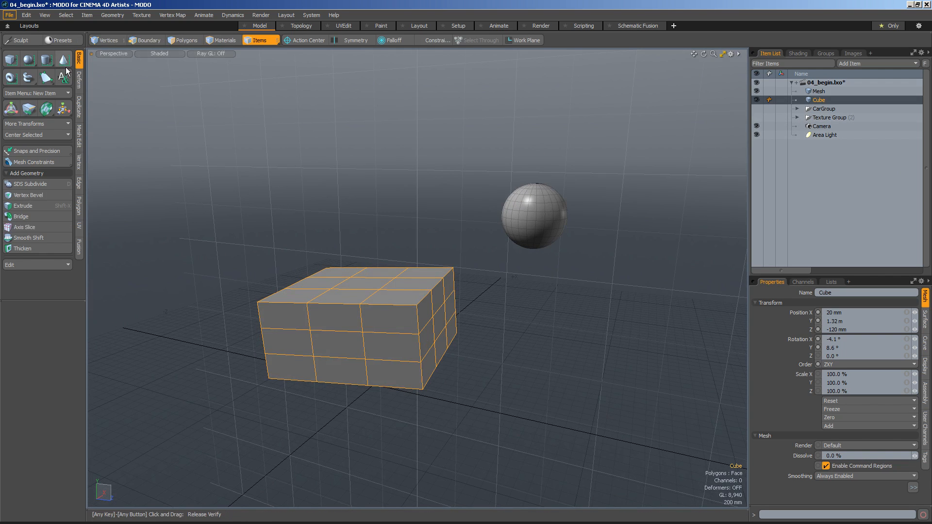
pyautogui.keyDown('ctrl'); pyautogui.click(65, 63); pyautogui.keyUp('ctrl')
pyautogui.keyDown('alt'); pyautogui.moveTo(412, 364); pyautogui.dragTo(485, 357); pyautogui.keyUp('alt')
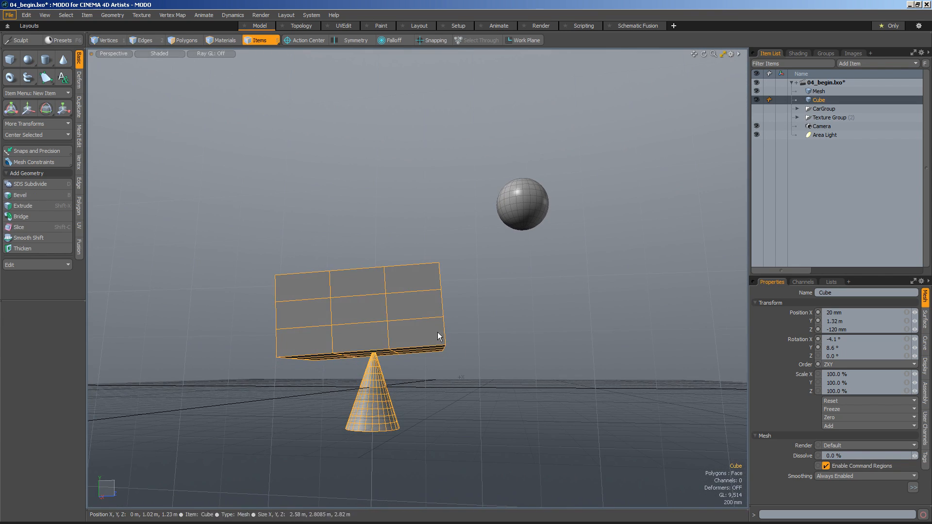
# Select all connected polygons of the box and move them along Z, clear of the cone
pyautogui.click(185, 41)
pyautogui.doubleClick(413, 323)
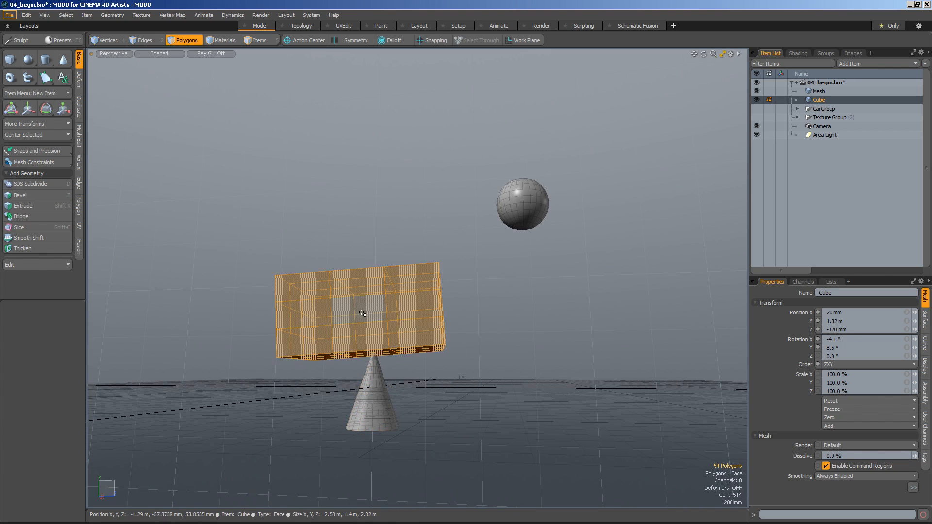
pyautogui.press('w')
pyautogui.moveTo(413, 324); pyautogui.dragTo(242, 324)
pyautogui.press('space')
pyautogui.keyDown('alt'); pyautogui.moveTo(461, 300); pyautogui.dragTo(535, 265); pyautogui.keyUp('alt')
# In item mode, try rotating the Cube item, undo it, and rotate the item 5° about Y
pyautogui.click(253, 41)
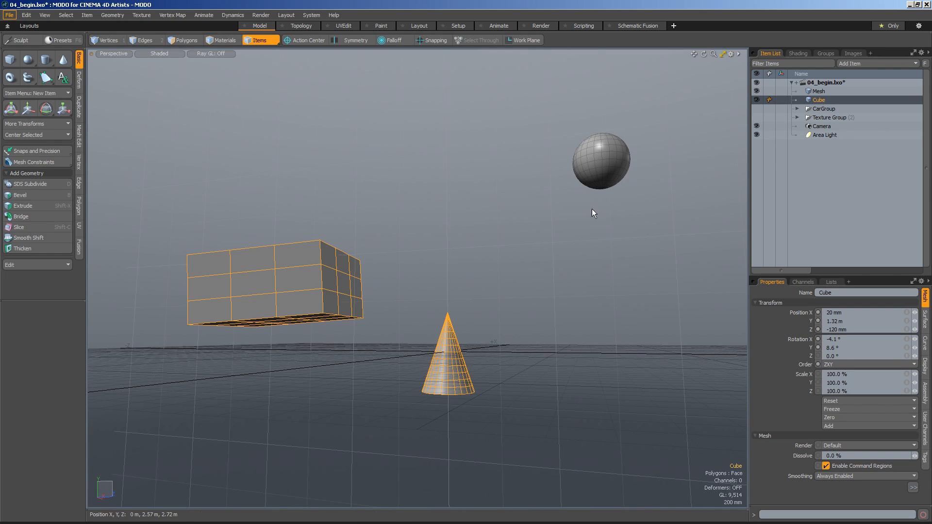
pyautogui.press('e')
pyautogui.moveTo(458, 279); pyautogui.dragTo(529, 309)
pyautogui.hotkey('ctrl', 'z')
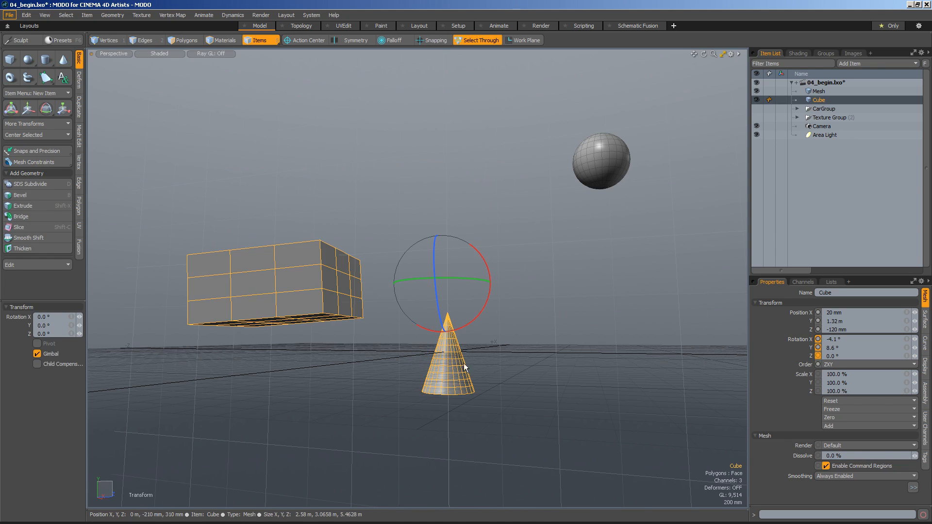
pyautogui.moveTo(453, 279)
pyautogui.mouseDown()
pyautogui.moveTo(469, 279)
pyautogui.moveTo(460, 279)
pyautogui.mouseUp()
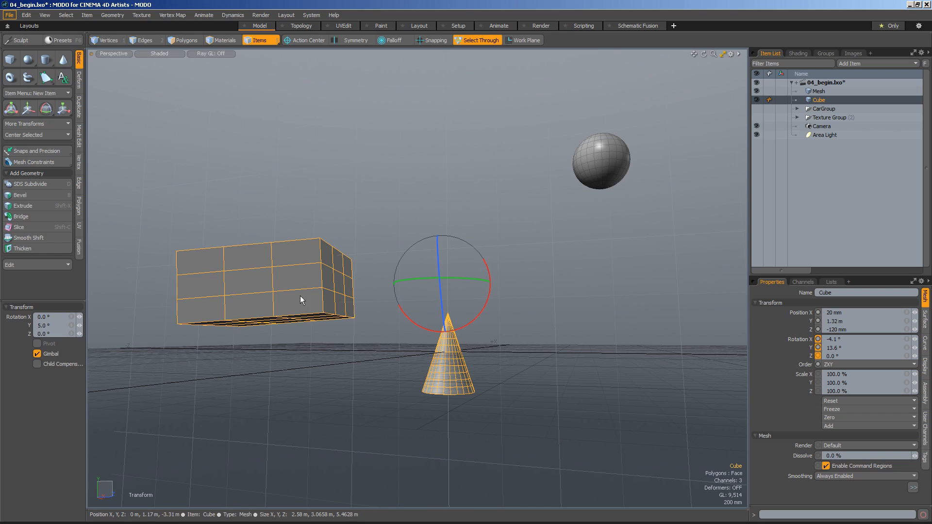
# Move only the Cube item's pivot about -4.19 m along Z to the middle of the box
pyautogui.press('w')
pyautogui.click(47, 344)
pyautogui.moveTo(485, 282); pyautogui.dragTo(296, 290)
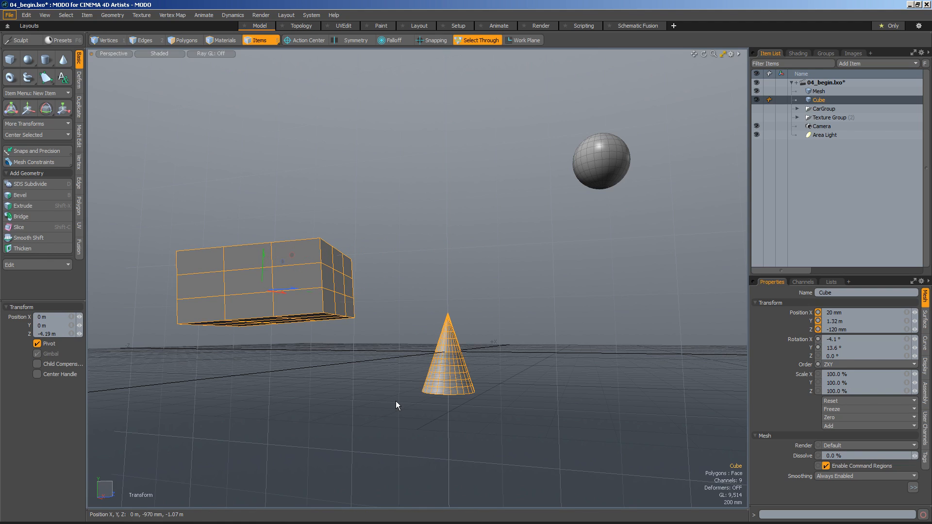
pyautogui.press('space')
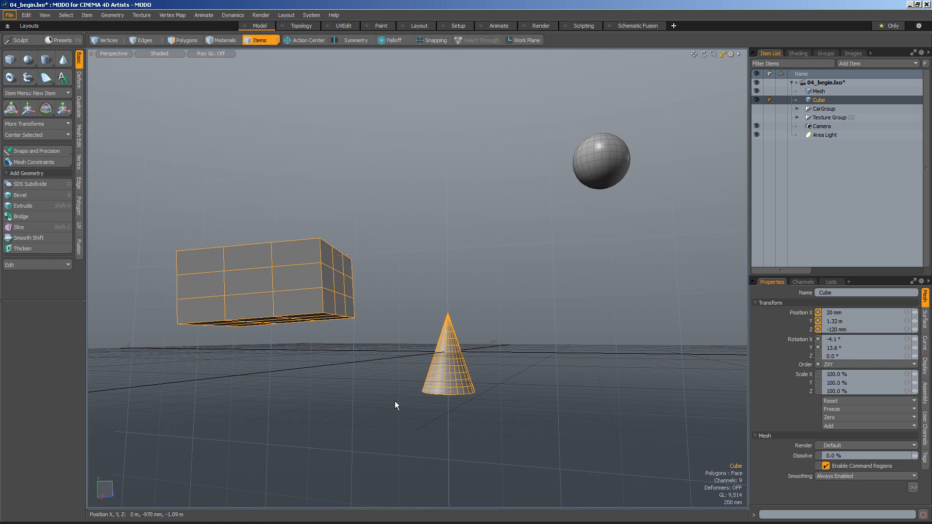
# Try rotating the Cube item about its relocated pivot and undo the rotation
pyautogui.press('e')
pyautogui.moveTo(284, 289); pyautogui.dragTo(521, 383)
pyautogui.hotkey('ctrl', 'z')
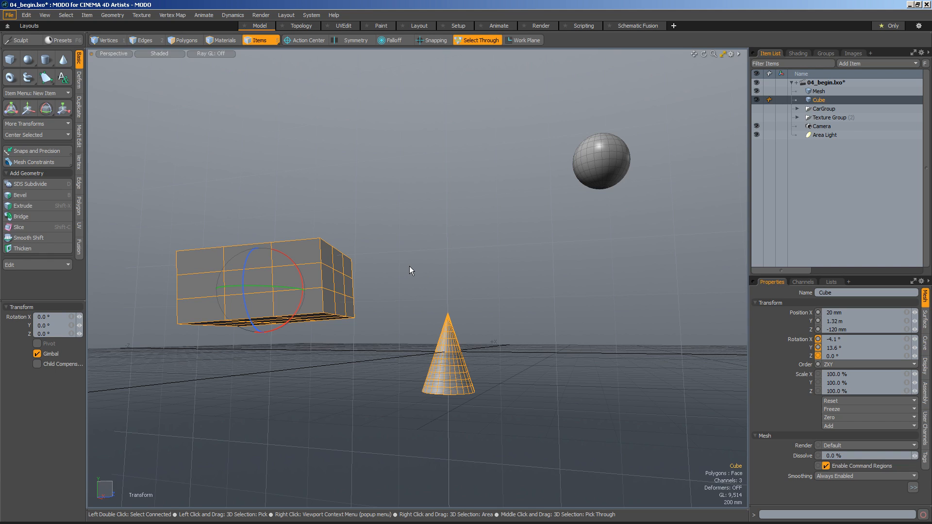
# Add another empty mesh item to the scene
pyautogui.keyDown('alt'); pyautogui.moveTo(406, 247); pyautogui.dragTo(421, 279); pyautogui.keyUp('alt')
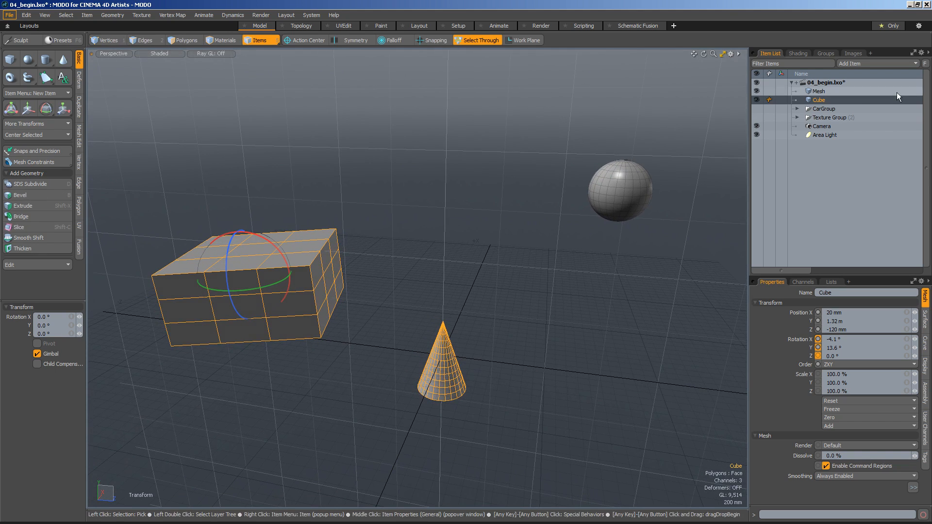
pyautogui.press('n')
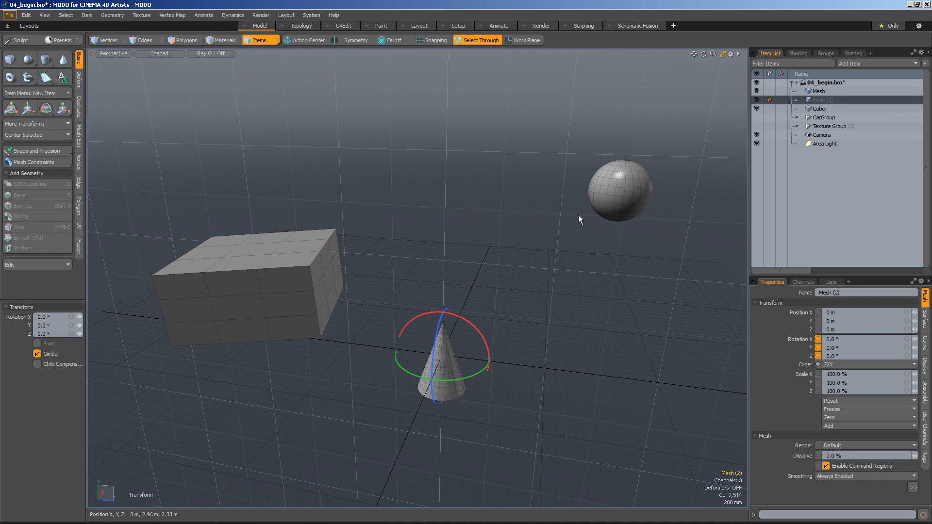
# Hide the Mesh and Cube items and create a 1 m unit cube in the empty Mesh (2) item
pyautogui.click(756, 108)
pyautogui.click(757, 91)
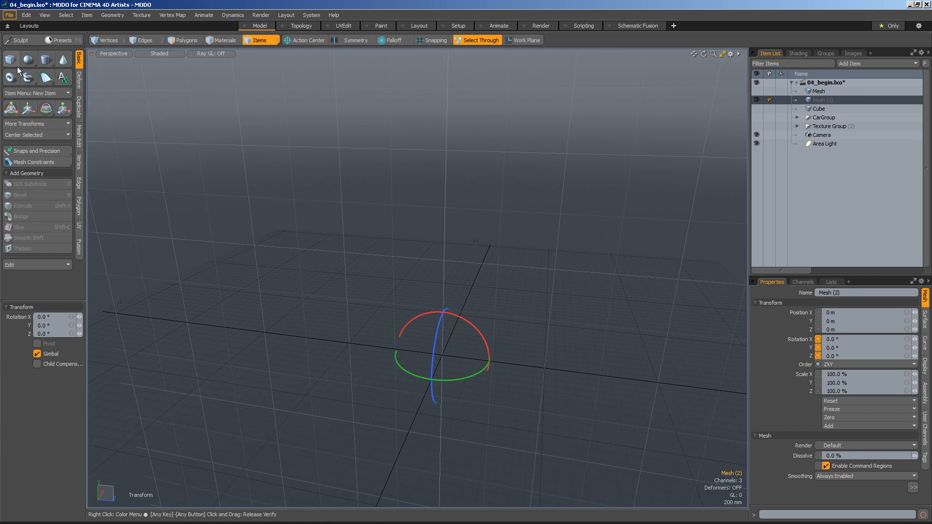
pyautogui.click(45, 77)
pyautogui.scroll(5, 482, 369)
pyautogui.keyDown('alt'); pyautogui.moveTo(483, 371); pyautogui.dragTo(485, 383); pyautogui.keyUp('alt')
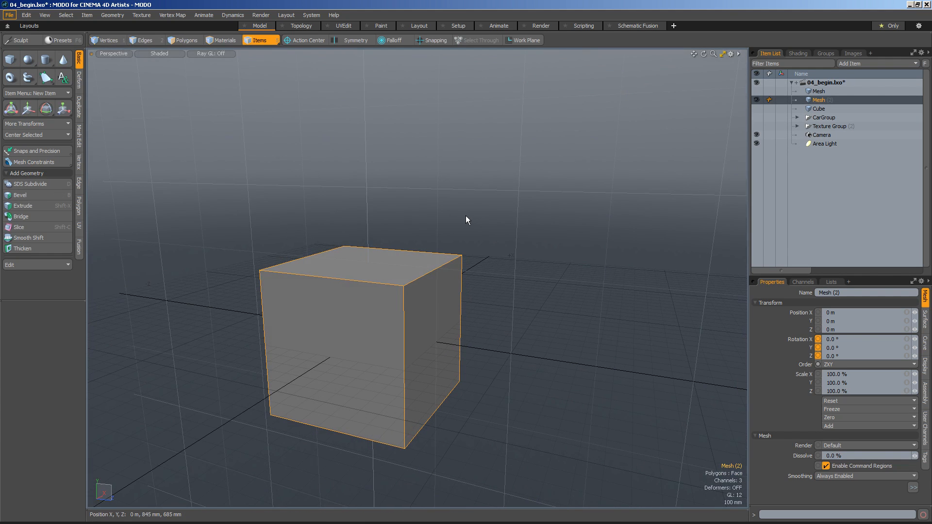
# Convert the cube's polygons to standard subdivision surfaces and examine the item's Subdivision Level and Render Level settings
pyautogui.press('Tab')
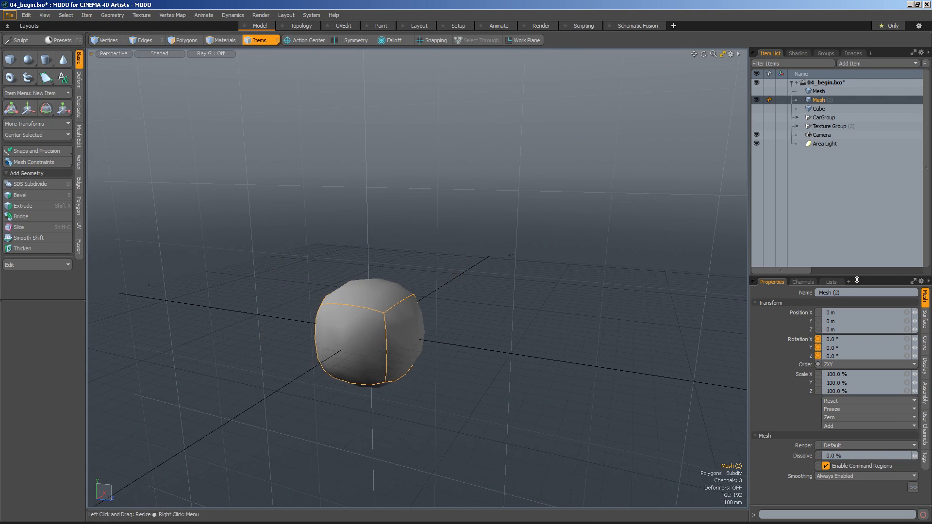
pyautogui.click(926, 322)
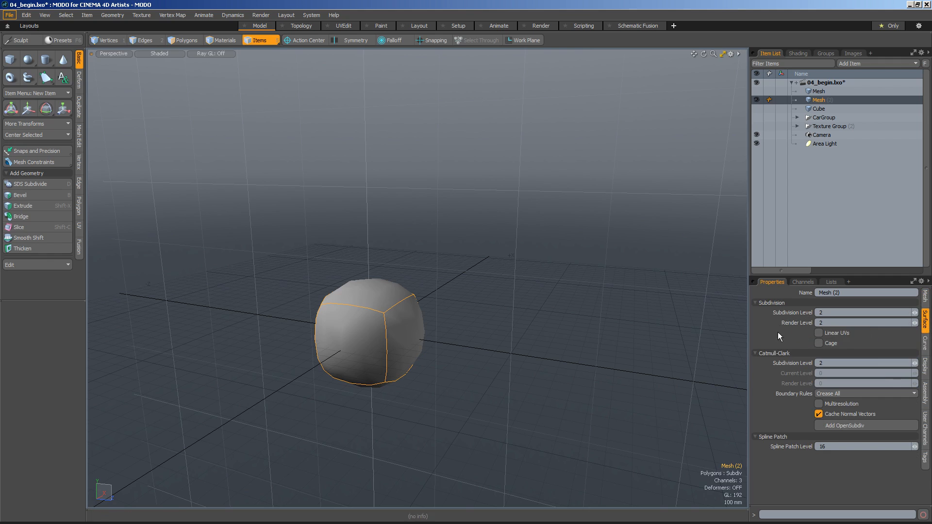
pyautogui.moveTo(828, 313); pyautogui.dragTo(806, 315)
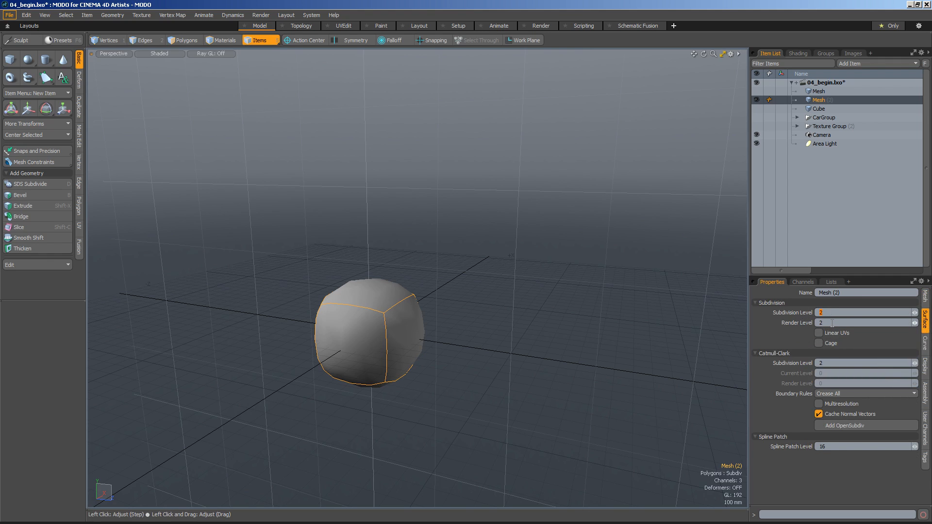
pyautogui.click(832, 323)
pyautogui.click(423, 264)
pyautogui.click(392, 290)
# Toggle the cube's standard subdivision off and on, finishing with plain face polygons
pyautogui.press('Tab')
pyautogui.press('Tab')
pyautogui.press('Tab')
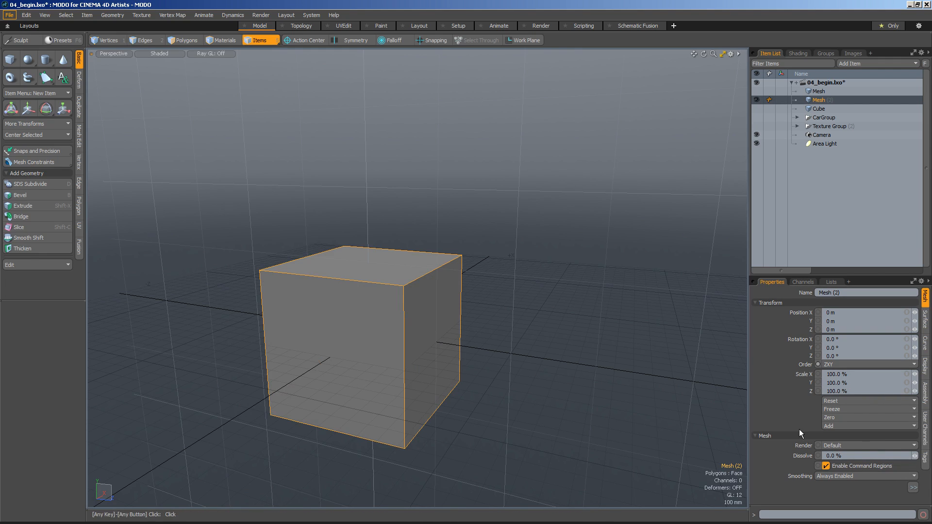
# Convert the cube to Catmull-Clark subdivision and set the standard Subdivision Level to 4
pyautogui.press('Tab')
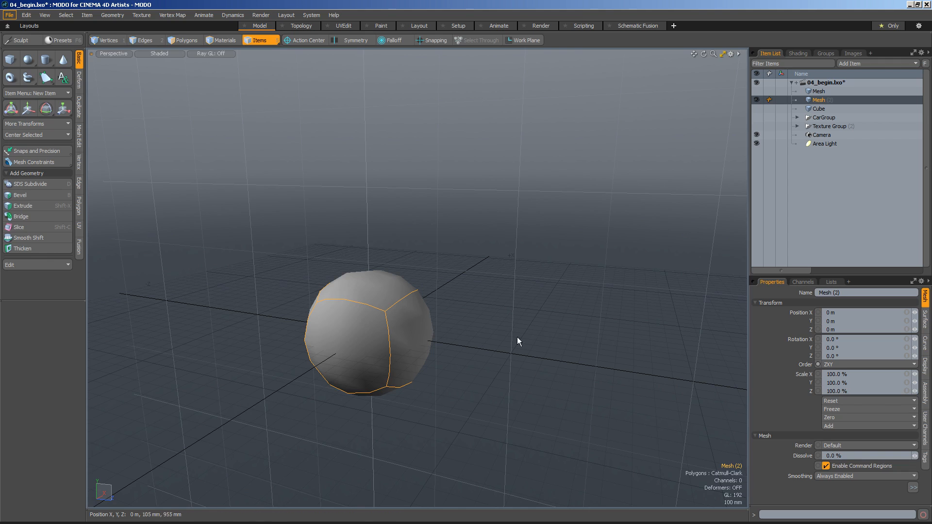
pyautogui.click(925, 319)
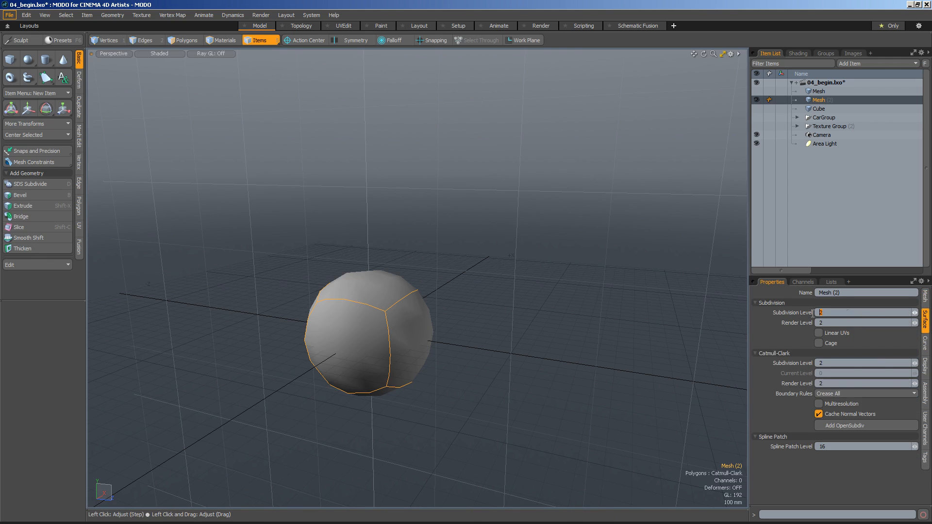
pyautogui.press('BackSpace')
pyautogui.write('3')
pyautogui.write('4')
pyautogui.press('Return')
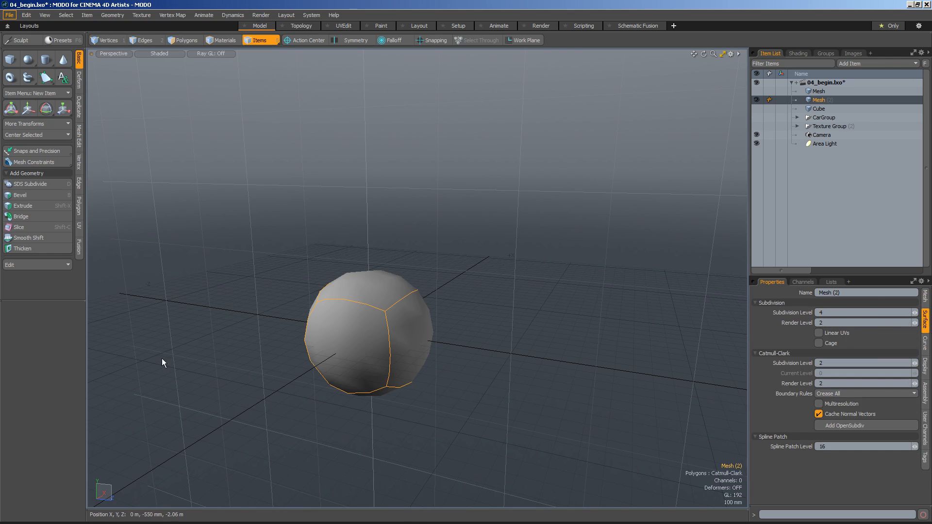
# Switch the cube to standard subdivision and try a Subdivision Level of 2 before setting it to 4
pyautogui.press('Tab')
pyautogui.moveTo(830, 314); pyautogui.dragTo(805, 311)
pyautogui.write('2')
pyautogui.press('Return')
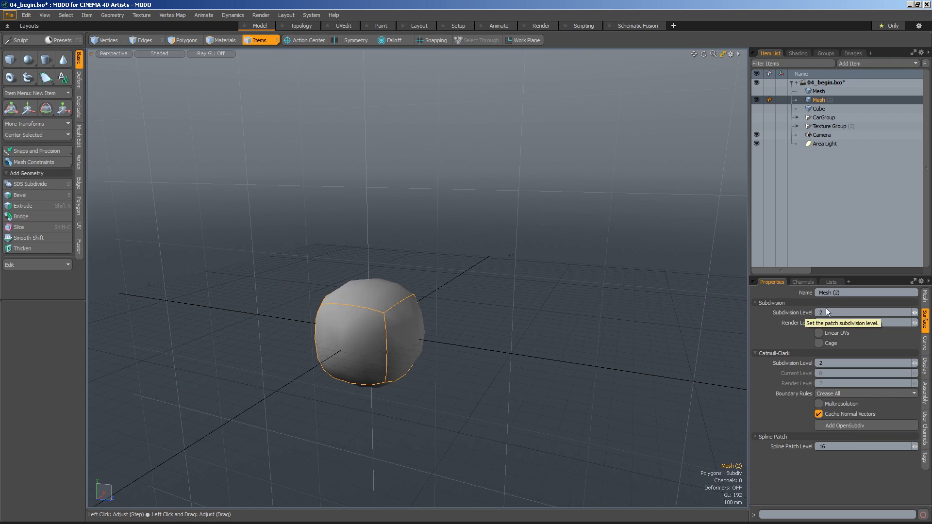
pyautogui.click(821, 313)
pyautogui.write('4')
pyautogui.press('Return')
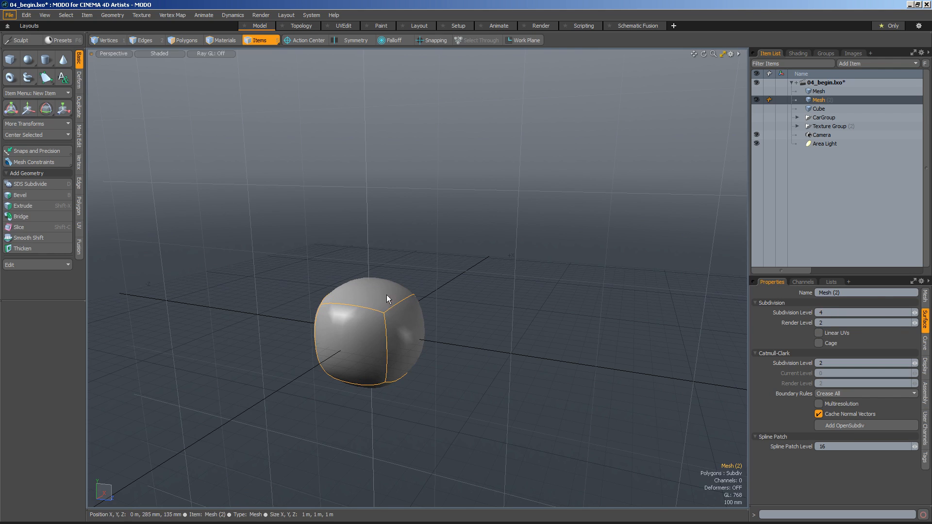
# In polygon mode, select only the cube's top polygon and toggle its subdivision off and on
pyautogui.click(192, 42)
pyautogui.click(401, 330)
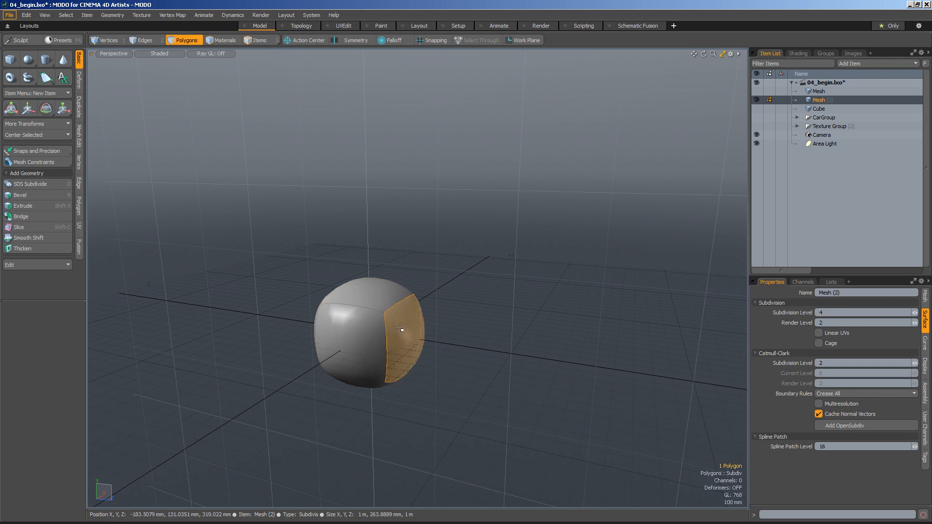
pyautogui.click(512, 339)
pyautogui.click(392, 307)
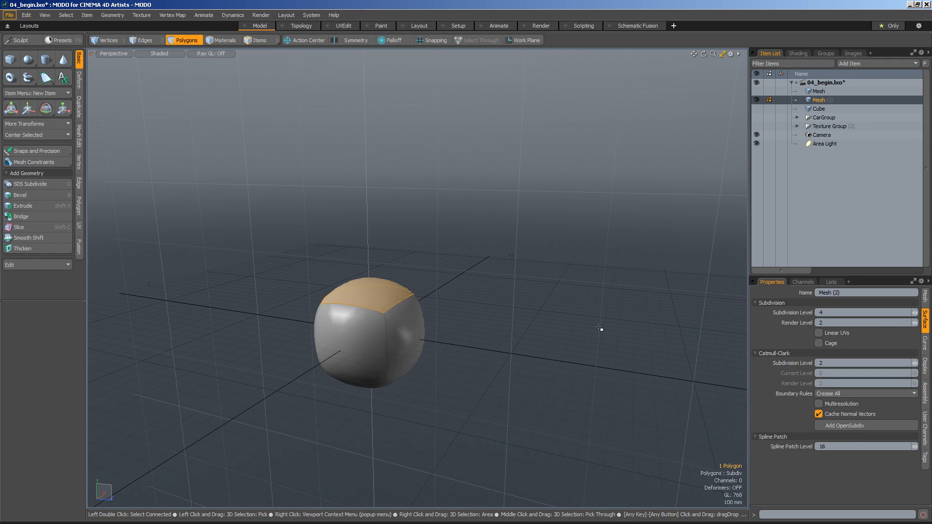
pyautogui.press('Tab')
pyautogui.press('Tab')
# Toggle the cube's side polygon subdivision off and on, clear the selection, and convert the whole cube to plain faces
pyautogui.click(417, 323)
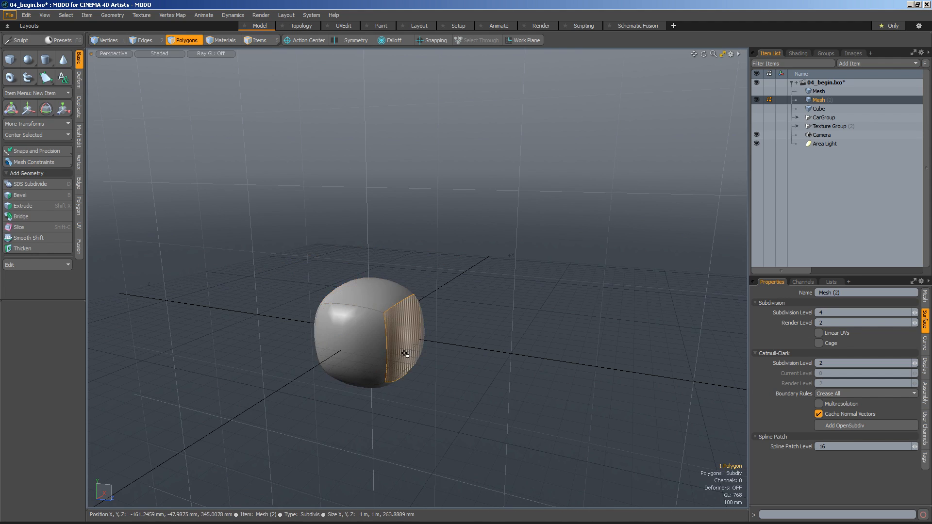
pyautogui.press('Tab')
pyautogui.press('Tab')
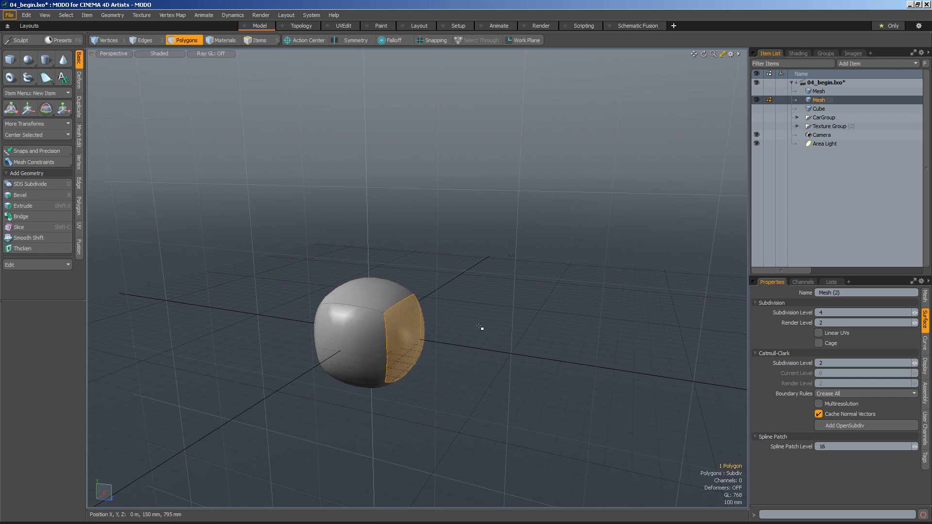
pyautogui.click(467, 317)
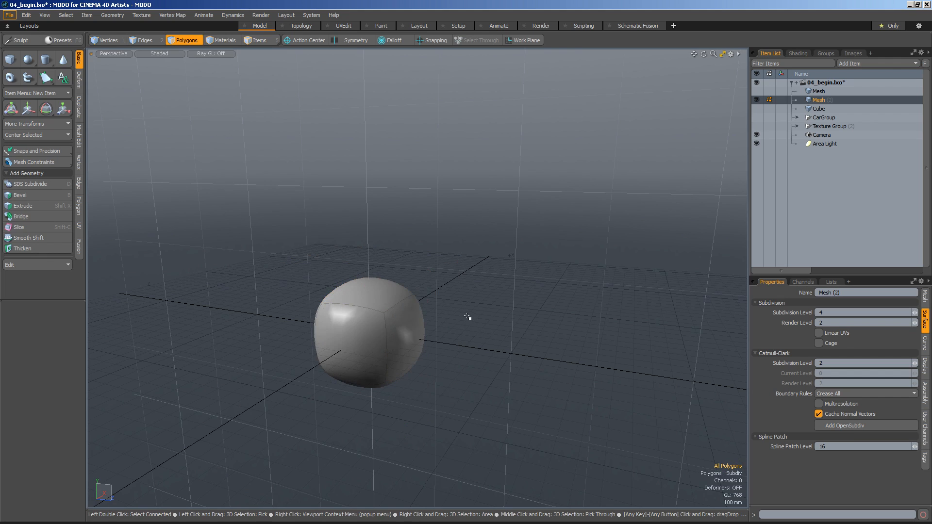
pyautogui.press('Tab')
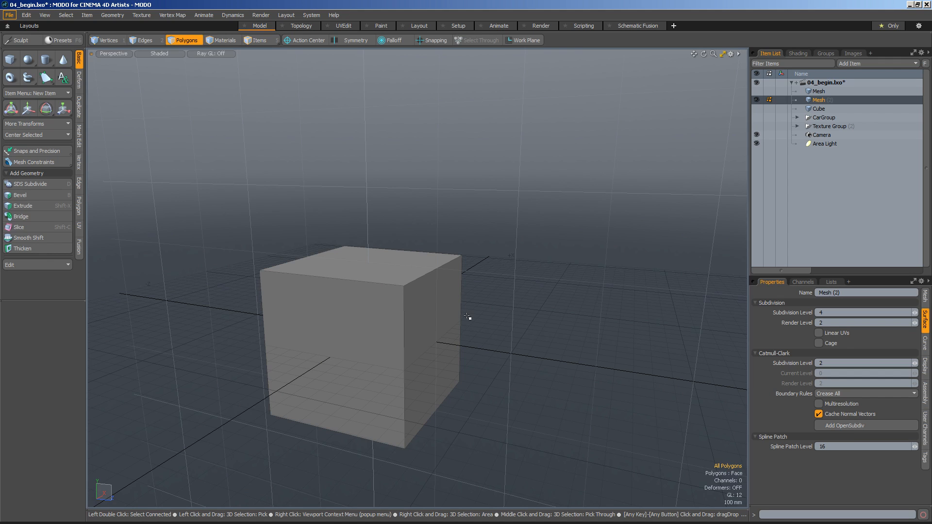